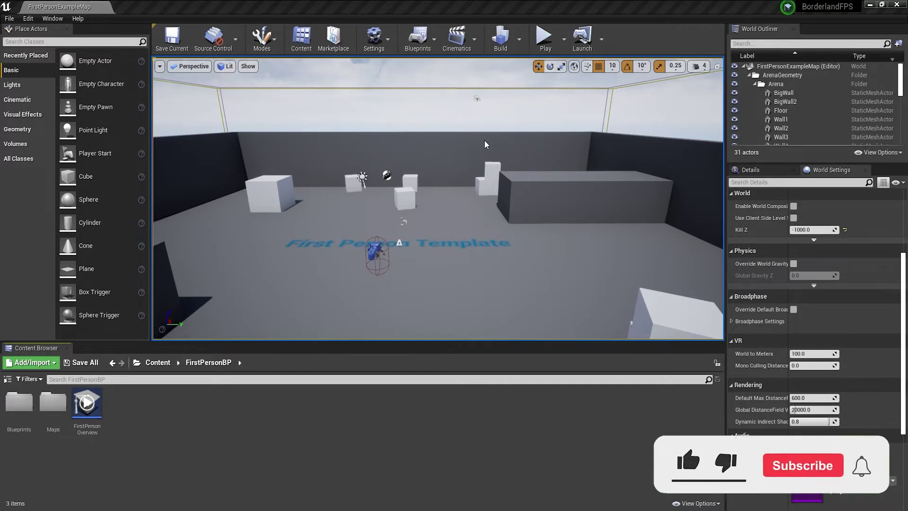
Switch to the four-viewport layout and bring the whole arena into the Back, Right and Top wireframe views.
{"action": "left_click", "coordinate": [718, 66]}
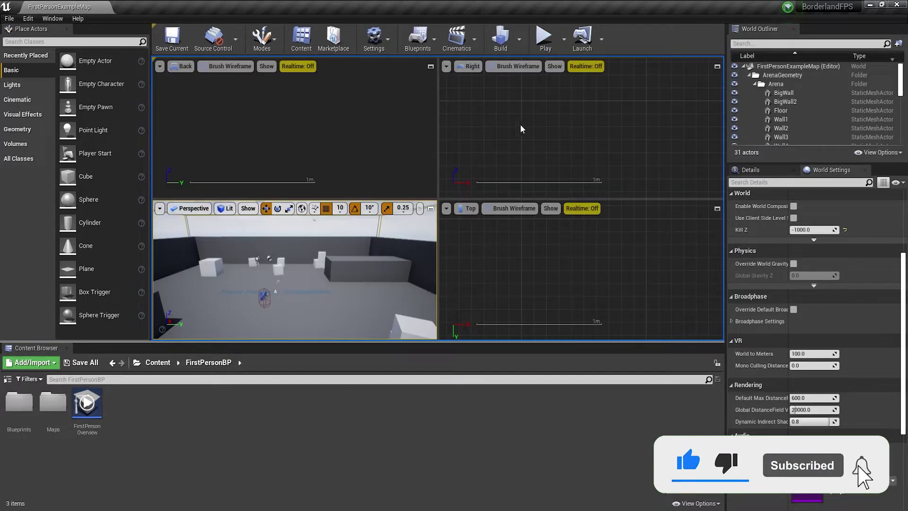
{"action": "left_click", "coordinate": [284, 154]}
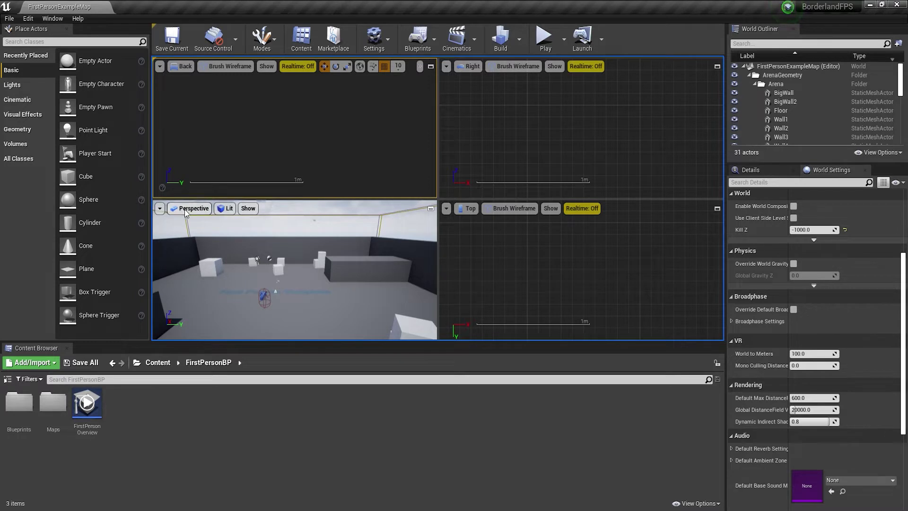
{"action": "scroll", "coordinate": [273, 155], "scroll_direction": "down", "scroll_amount": 1}
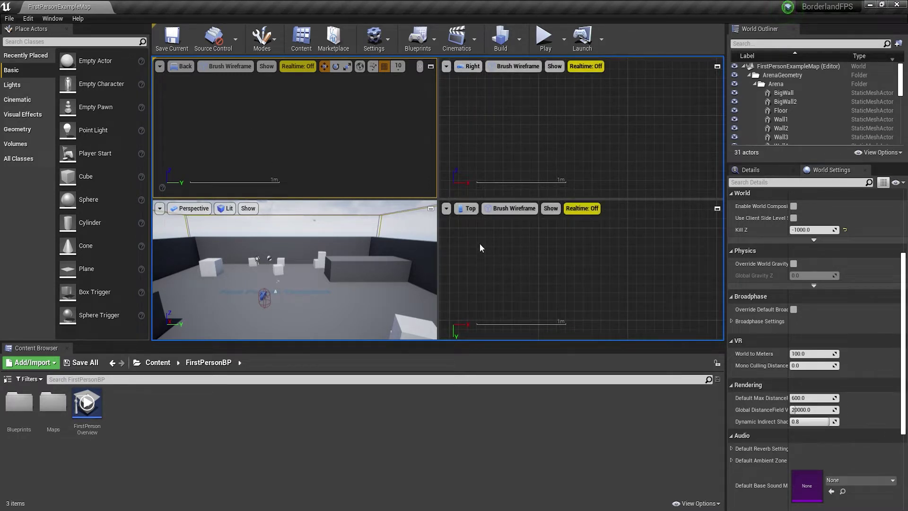
{"action": "scroll", "coordinate": [516, 127], "scroll_direction": "down", "scroll_amount": 12}
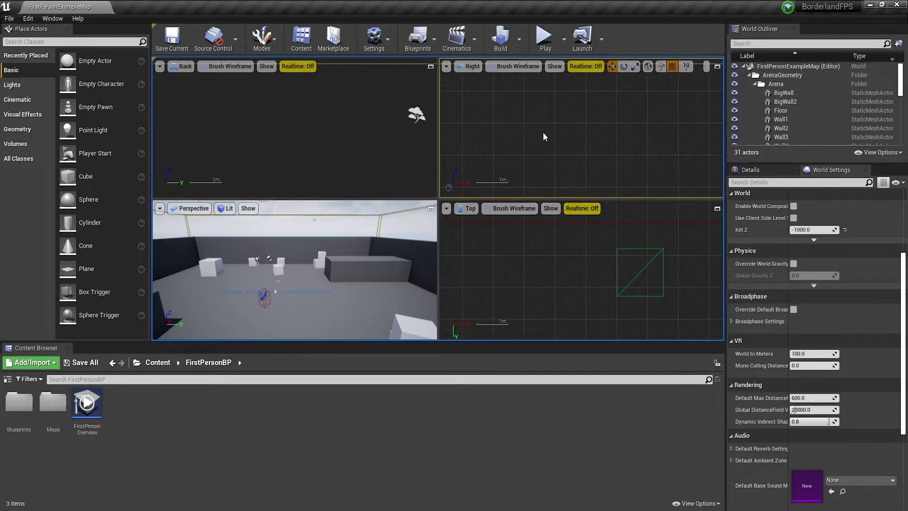
{"action": "scroll", "coordinate": [574, 259], "scroll_direction": "down", "scroll_amount": 12}
{"action": "scroll", "coordinate": [574, 260], "scroll_direction": "down", "scroll_amount": 2}
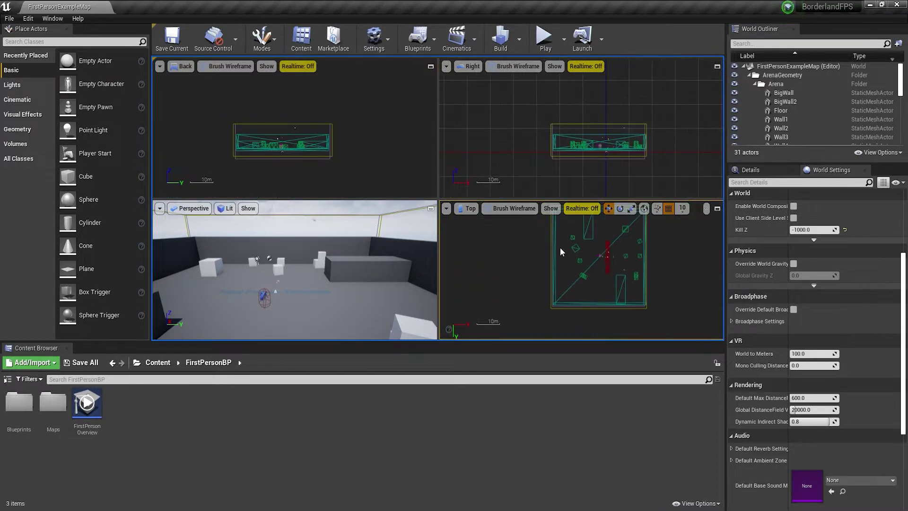
Switch the Right view to the Cinematic Viewport type and return it to Default Viewport.
{"action": "left_click", "coordinate": [470, 66]}
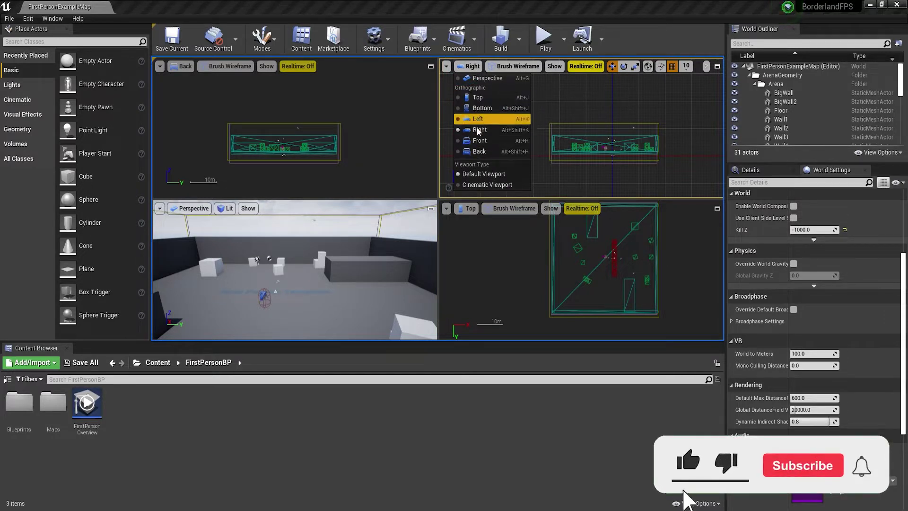
{"action": "left_click", "coordinate": [471, 185]}
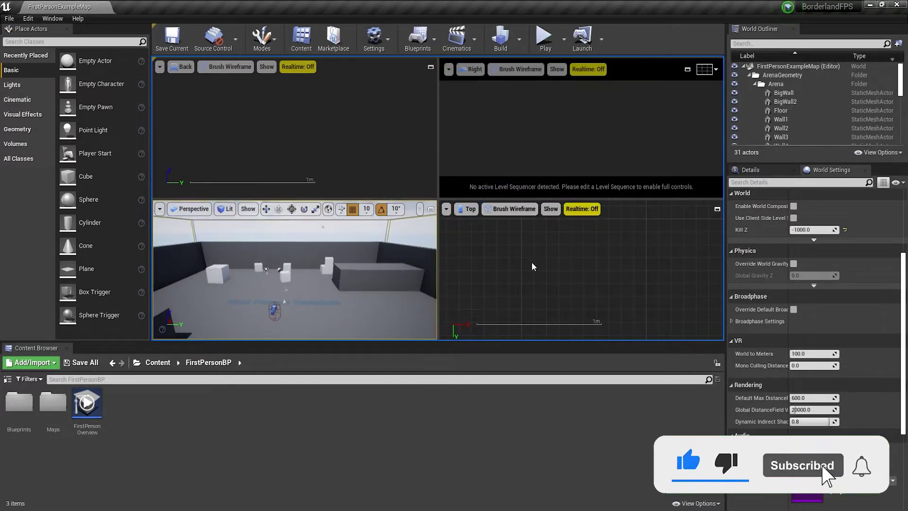
{"action": "scroll", "coordinate": [562, 160], "scroll_direction": "down", "scroll_amount": 9}
{"action": "scroll", "coordinate": [562, 160], "scroll_direction": "down", "scroll_amount": 3}
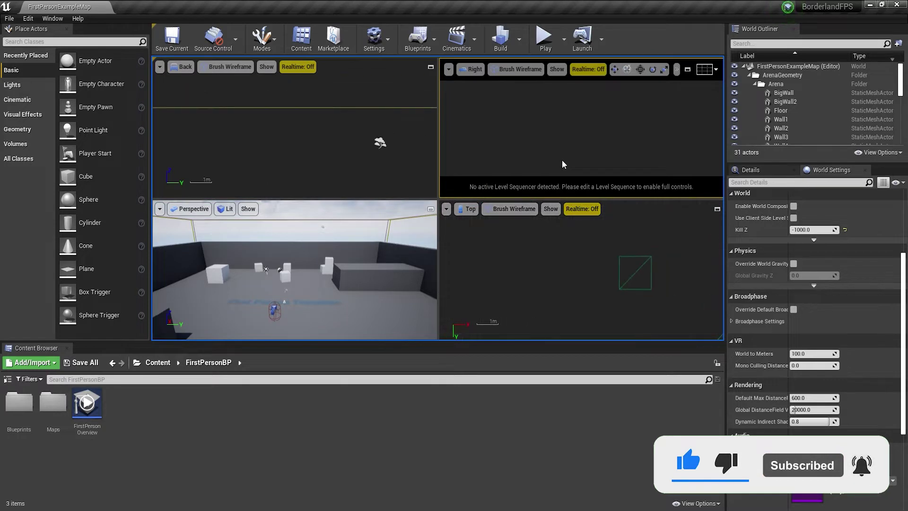
{"action": "scroll", "coordinate": [562, 160], "scroll_direction": "up", "scroll_amount": 5}
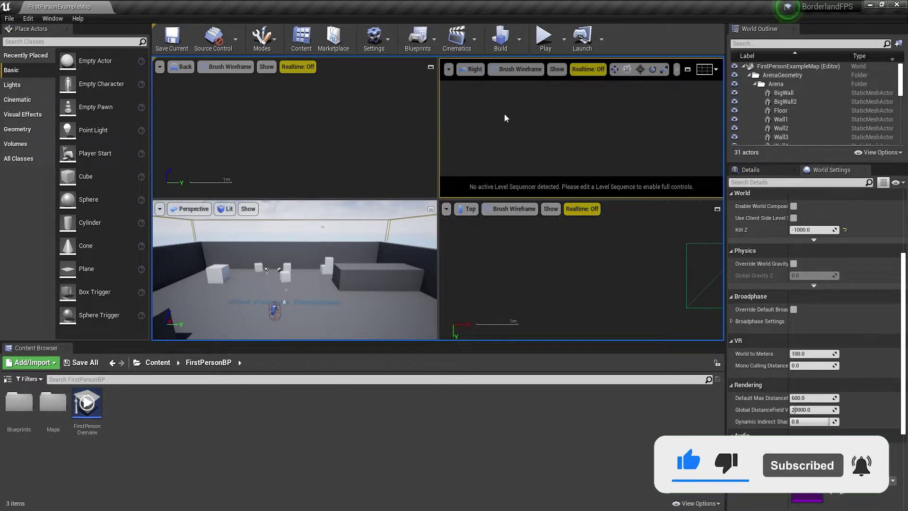
{"action": "left_click", "coordinate": [469, 69]}
{"action": "left_click", "coordinate": [479, 178]}
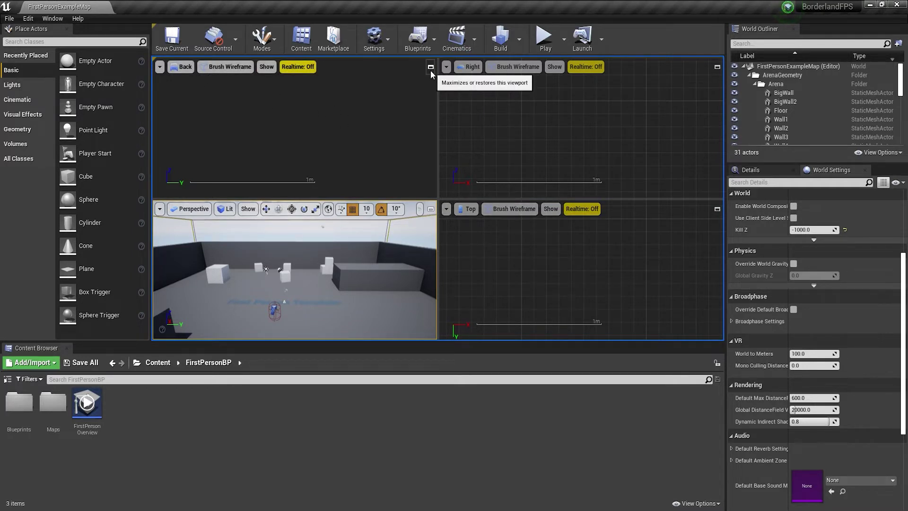
Maximize the Perspective viewport and show the folder tree in the Content Browser.
{"action": "left_click", "coordinate": [430, 209]}
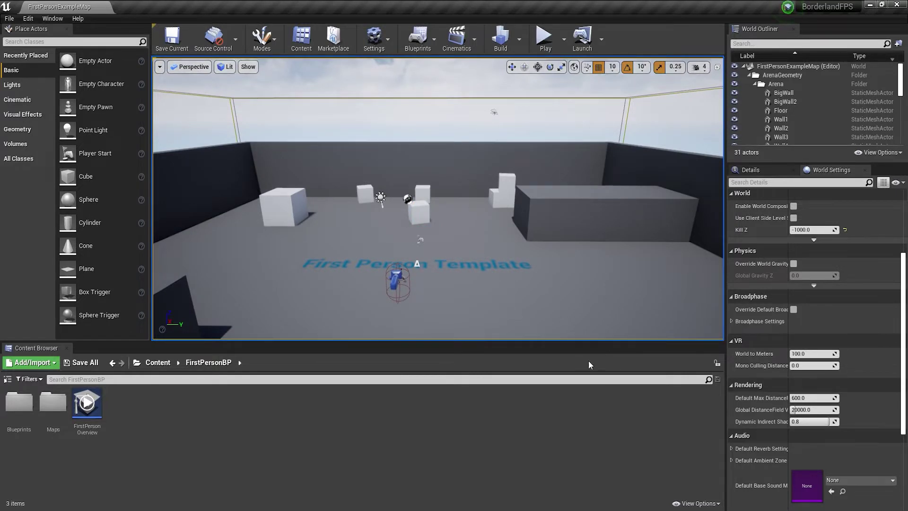
{"action": "left_click", "coordinate": [7, 379]}
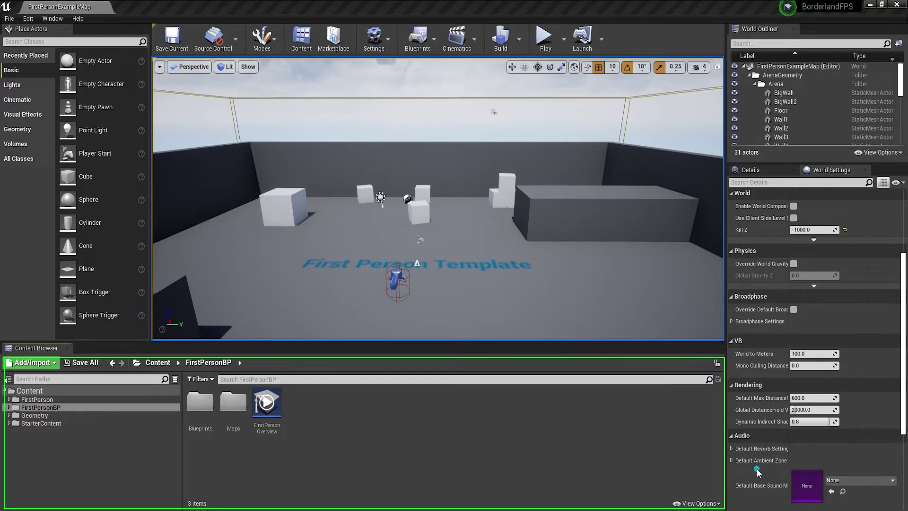
Select the white cube in the middle of the arena and show its details.
{"action": "left_click", "coordinate": [449, 243]}
{"action": "scroll", "coordinate": [447, 251], "scroll_direction": "up", "scroll_amount": 6}
{"action": "scroll", "coordinate": [446, 254], "scroll_direction": "down", "scroll_amount": 1}
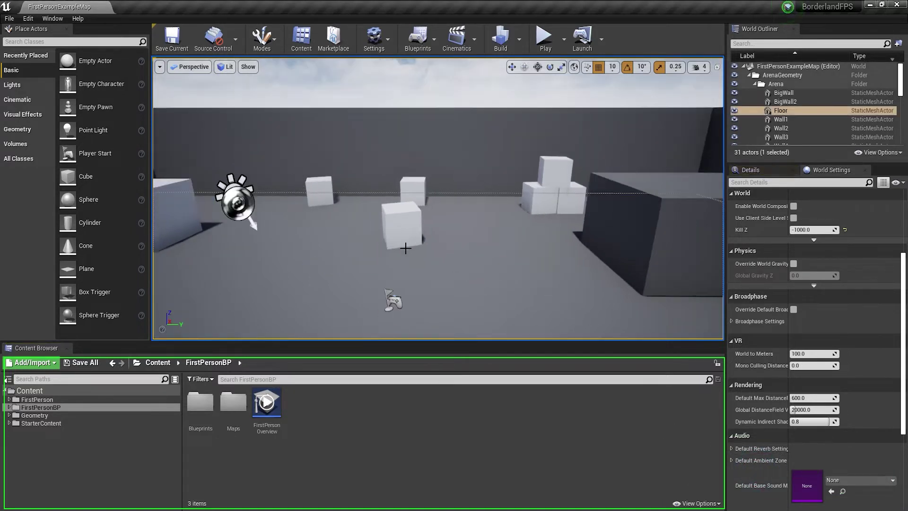
{"action": "left_click", "coordinate": [397, 226]}
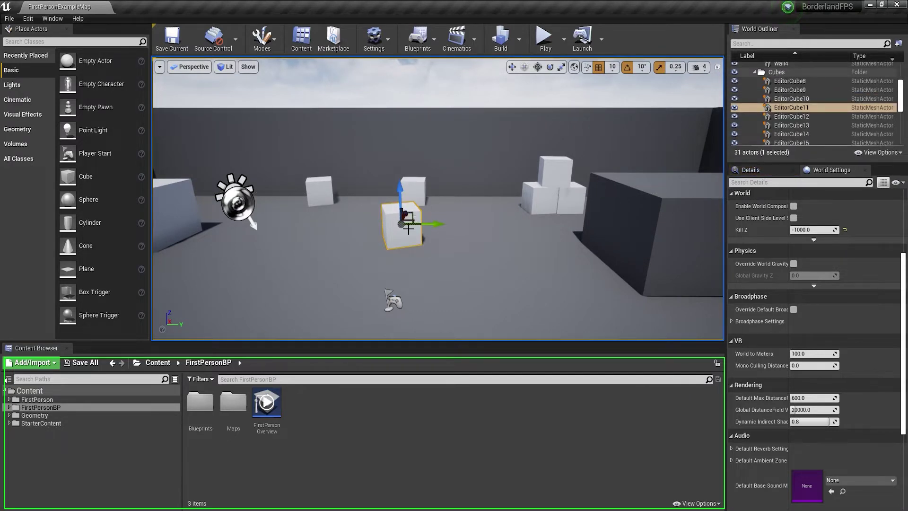
{"action": "left_click", "coordinate": [745, 172]}
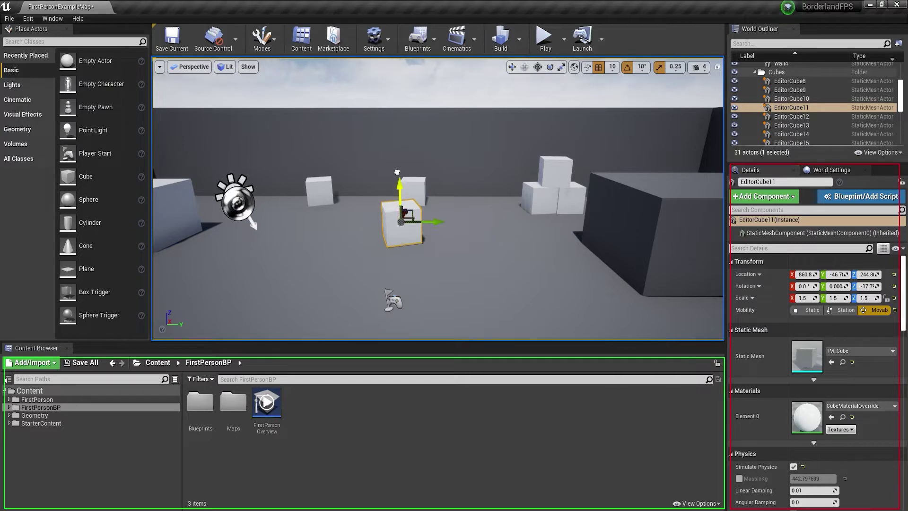
Raise the cube to a Z location of about 475, then tilt it about X with X location about 803 and X scale about 1.26.
{"action": "left_click_drag", "start_coordinate": [399, 198], "coordinate": [394, 116]}
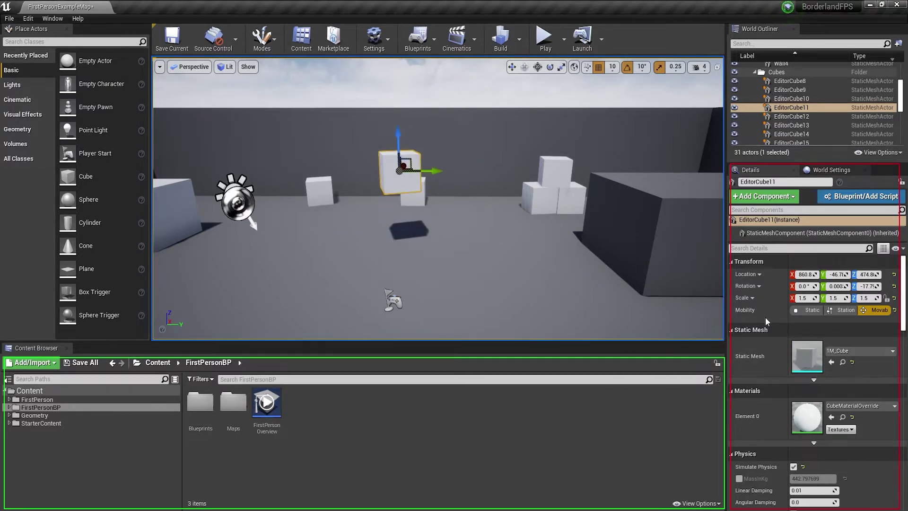
{"action": "left_click_drag", "start_coordinate": [808, 275], "coordinate": [796, 298]}
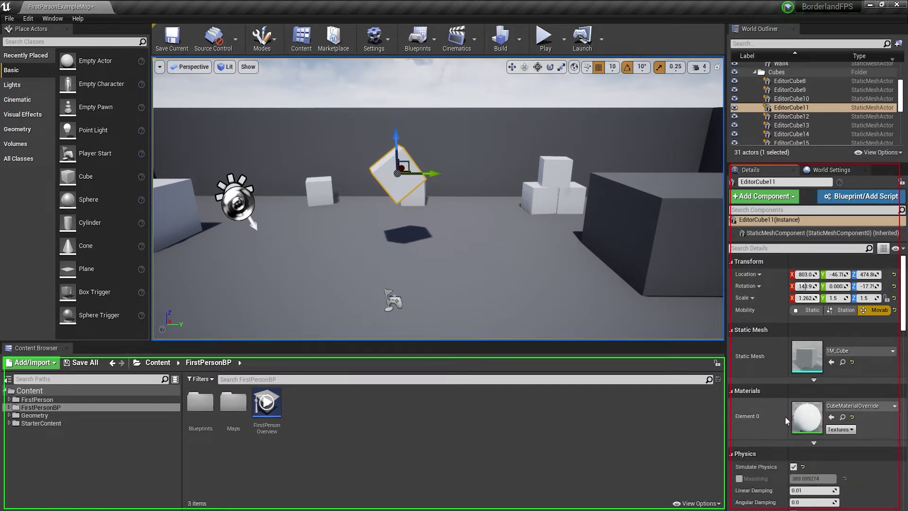
Examine the tilted cube's physics settings, including Simulate Physics and Enable Gravity.
{"action": "scroll", "coordinate": [786, 420], "scroll_direction": "down", "scroll_amount": 3}
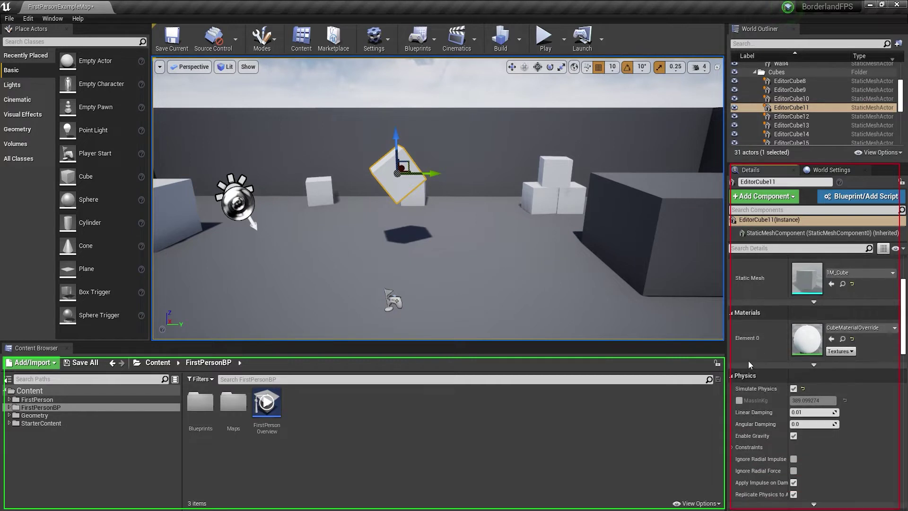
{"action": "left_click", "coordinate": [795, 388]}
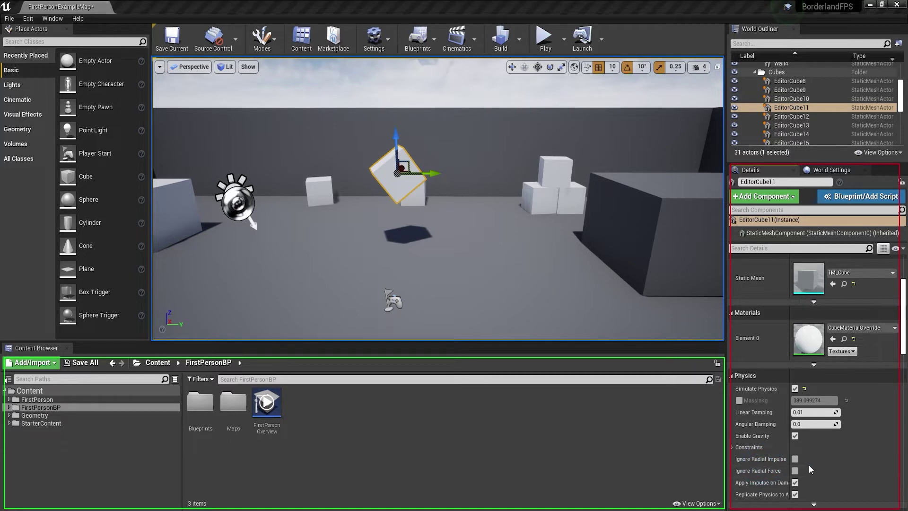
{"action": "left_click", "coordinate": [841, 437]}
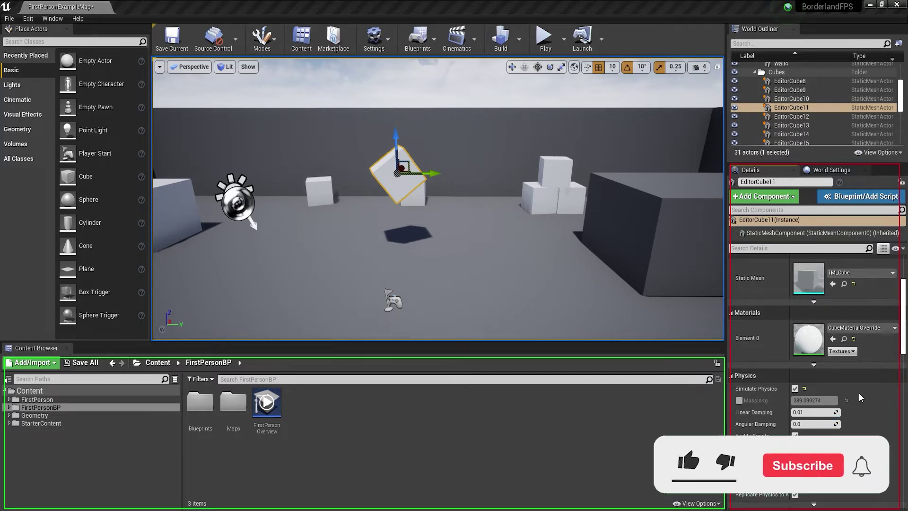
{"action": "mouse_move", "coordinate": [731, 26]}
{"action": "left_mouse_down"}
{"action": "mouse_move", "coordinate": [749, 72]}
{"action": "mouse_move", "coordinate": [830, 148]}
{"action": "mouse_move", "coordinate": [902, 158]}
{"action": "left_mouse_up"}
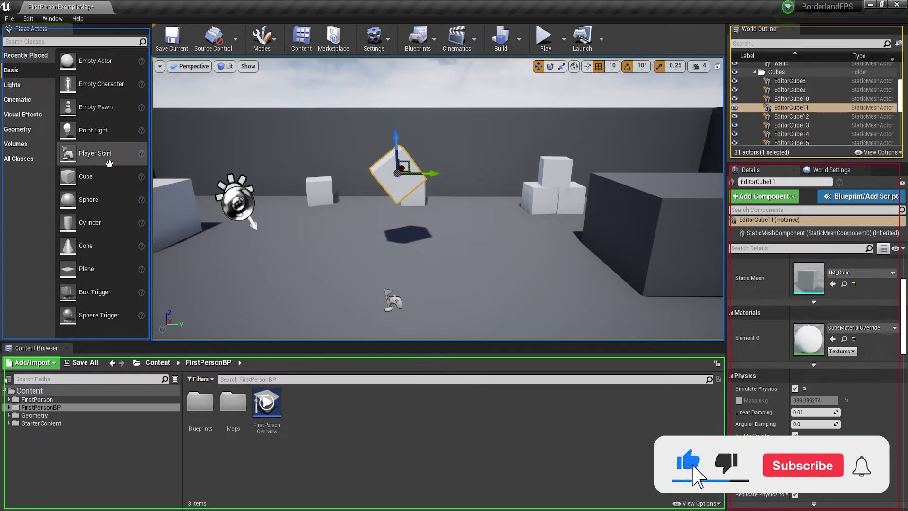
Place an empty character, a cube, a cylinder and a plane on the floor around the tilted cube.
{"action": "left_click_drag", "start_coordinate": [74, 89], "coordinate": [448, 248]}
{"action": "scroll", "coordinate": [447, 266], "scroll_direction": "up", "scroll_amount": 6}
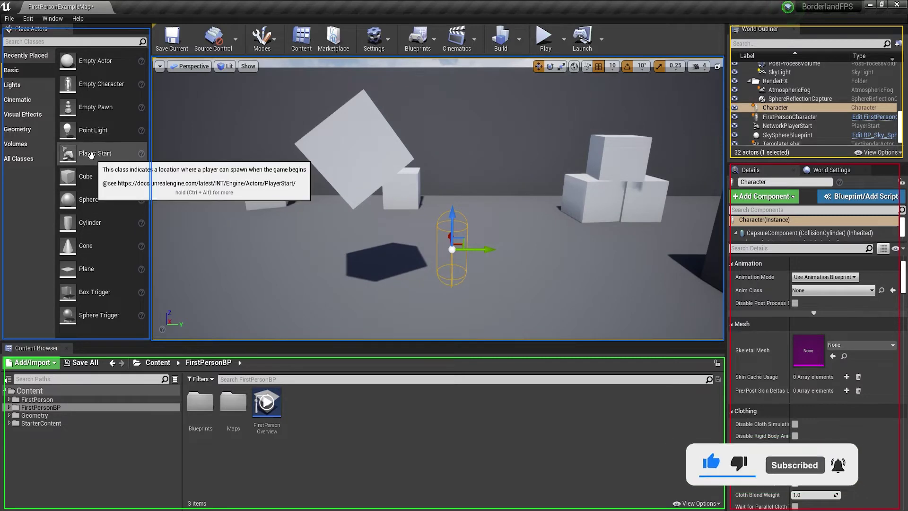
{"action": "left_click_drag", "start_coordinate": [70, 176], "coordinate": [349, 263]}
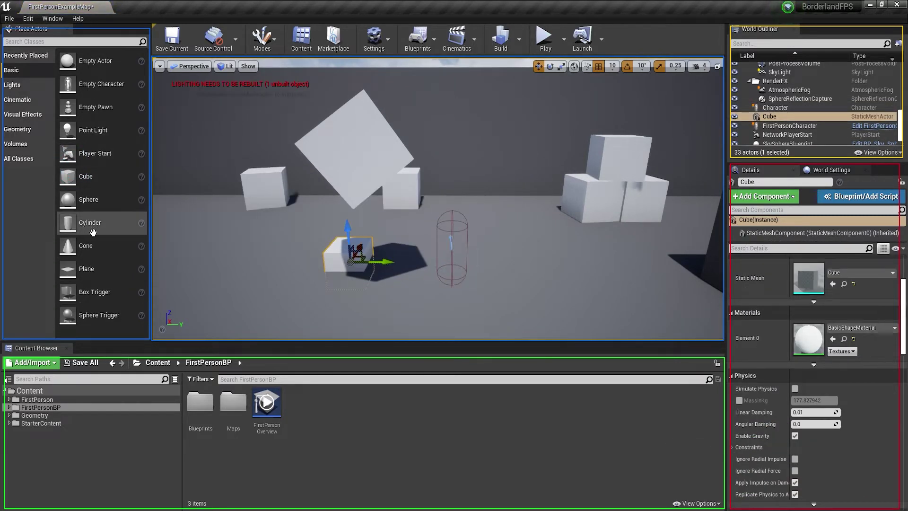
{"action": "left_click_drag", "start_coordinate": [68, 222], "coordinate": [262, 265]}
{"action": "left_click_drag", "start_coordinate": [67, 268], "coordinate": [341, 297]}
Add a Camera Rig Crane in front of the stacked cubes and a Camera Rig Rail beside it.
{"action": "left_click", "coordinate": [18, 100]}
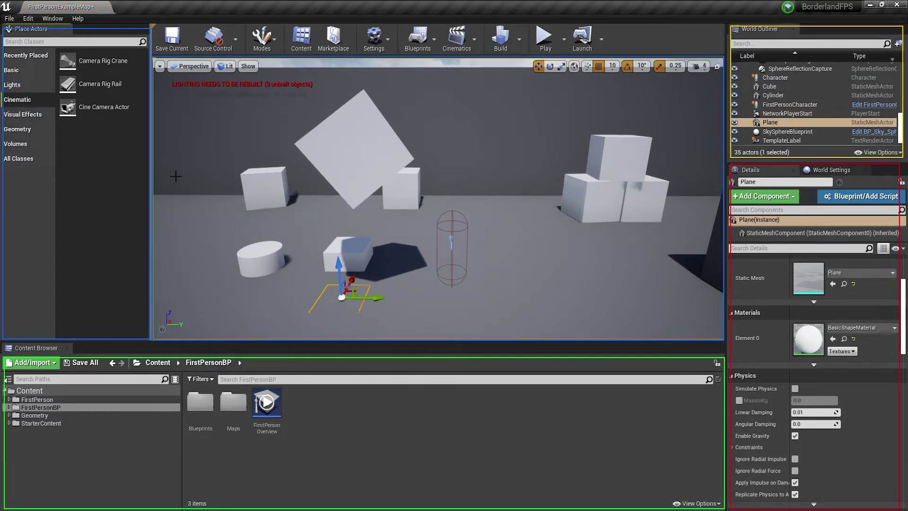
{"action": "left_click_drag", "start_coordinate": [76, 65], "coordinate": [568, 261]}
{"action": "left_click_drag", "start_coordinate": [80, 85], "coordinate": [478, 211]}
Add a Post Process Volume and a Sphere Reflection Capture from the visual effects actors to the level.
{"action": "left_click", "coordinate": [27, 118]}
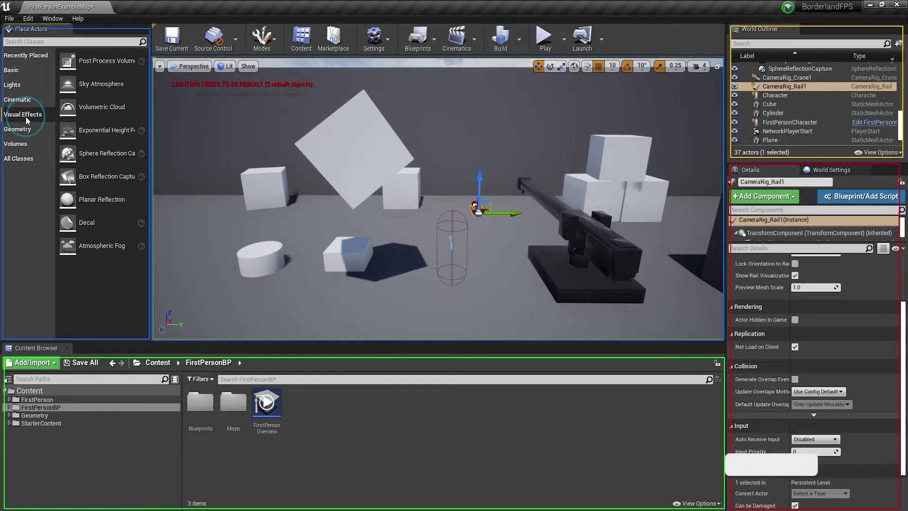
{"action": "scroll", "coordinate": [348, 218], "scroll_direction": "down", "scroll_amount": 5}
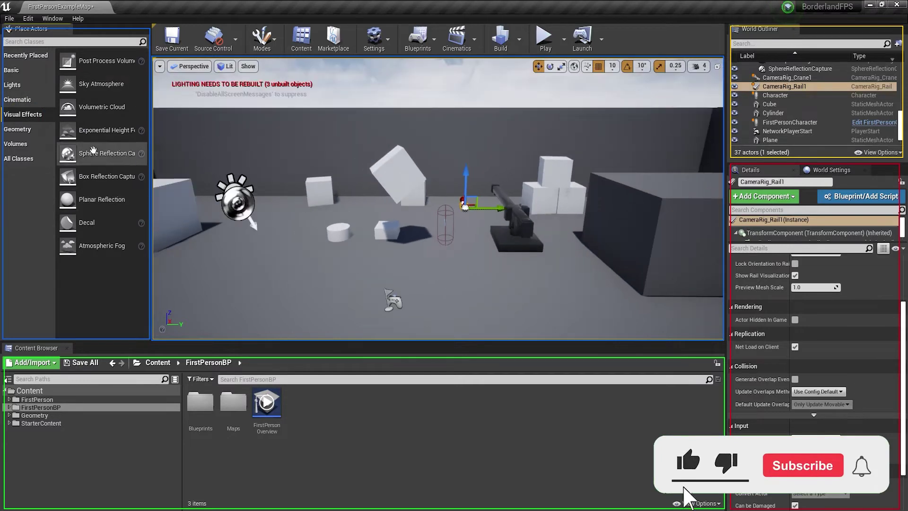
{"action": "left_click_drag", "start_coordinate": [77, 59], "coordinate": [274, 96]}
{"action": "left_click_drag", "start_coordinate": [99, 147], "coordinate": [456, 158]}
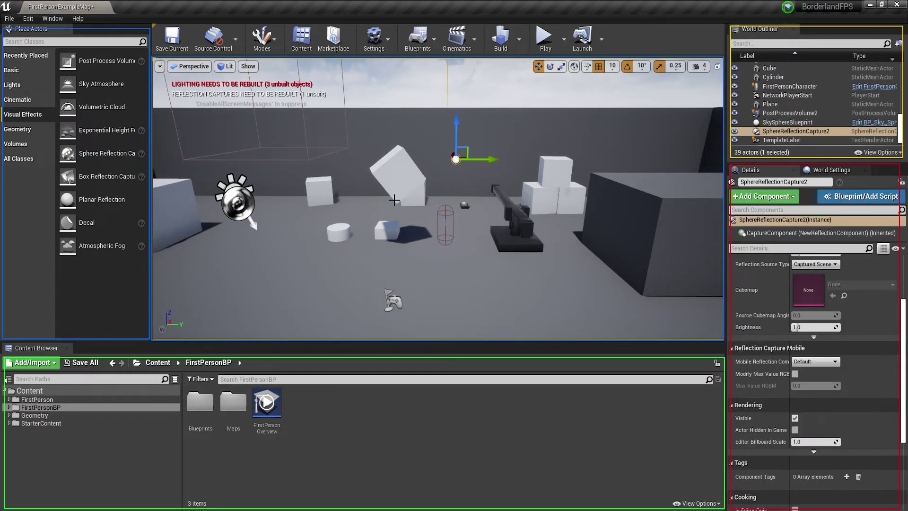
Move the top cube of the three-cube stack sideways along its X axis so it overhangs the cubes below.
{"action": "scroll", "coordinate": [436, 273], "scroll_direction": "up", "scroll_amount": 3}
{"action": "key", "text": "s"}
{"action": "right_click_drag", "start_coordinate": [377, 241], "coordinate": [424, 244]}
{"action": "scroll", "coordinate": [425, 244], "scroll_direction": "up", "scroll_amount": 4}
{"action": "scroll", "coordinate": [387, 242], "scroll_direction": "up", "scroll_amount": 3}
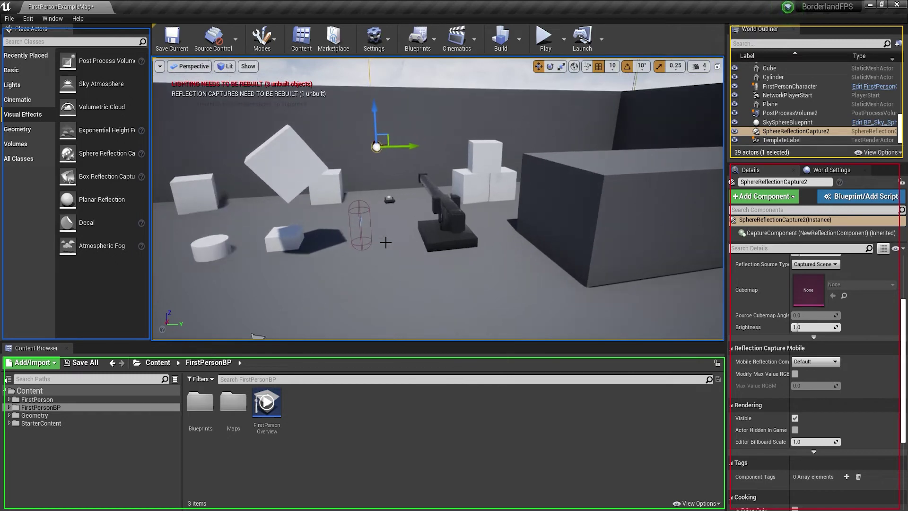
{"action": "scroll", "coordinate": [313, 254], "scroll_direction": "down", "scroll_amount": 6}
{"action": "right_click_drag", "start_coordinate": [296, 290], "coordinate": [402, 296]}
{"action": "scroll", "coordinate": [355, 294], "scroll_direction": "up", "scroll_amount": 1}
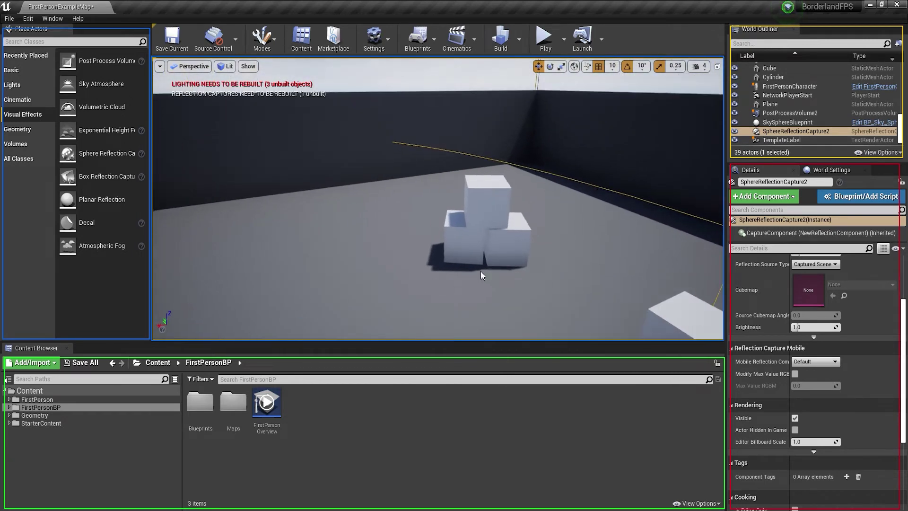
{"action": "scroll", "coordinate": [482, 269], "scroll_direction": "up", "scroll_amount": 1}
{"action": "left_click", "coordinate": [496, 197]}
{"action": "left_click_drag", "start_coordinate": [481, 208], "coordinate": [428, 204]}
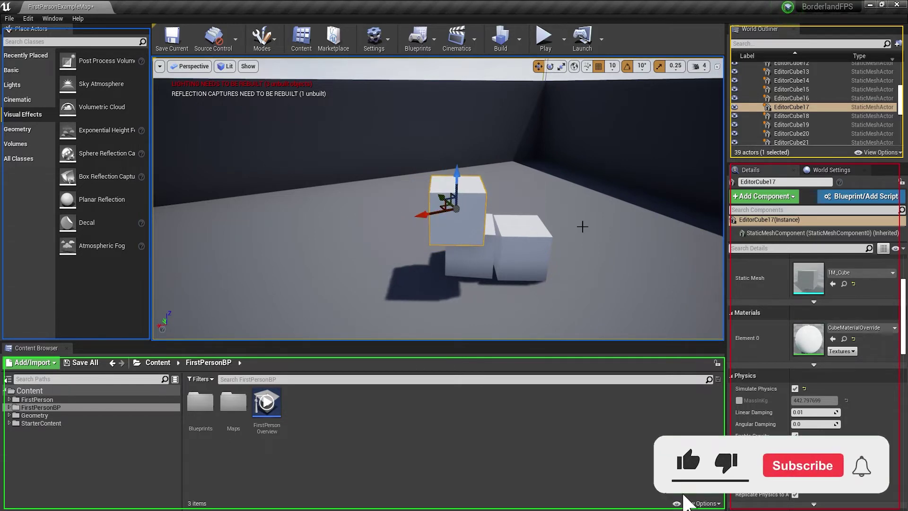
Examine the overhanging cube and its stack from different angles, heights and distances.
{"action": "right_click_drag", "start_coordinate": [481, 233], "coordinate": [493, 216]}
{"action": "middle_click_drag", "start_coordinate": [502, 239], "coordinate": [492, 274]}
{"action": "mouse_move", "coordinate": [331, 225]}
{"action": "right_mouse_down"}
{"action": "mouse_move", "coordinate": [377, 220]}
{"action": "mouse_move", "coordinate": [331, 224]}
{"action": "right_mouse_up"}
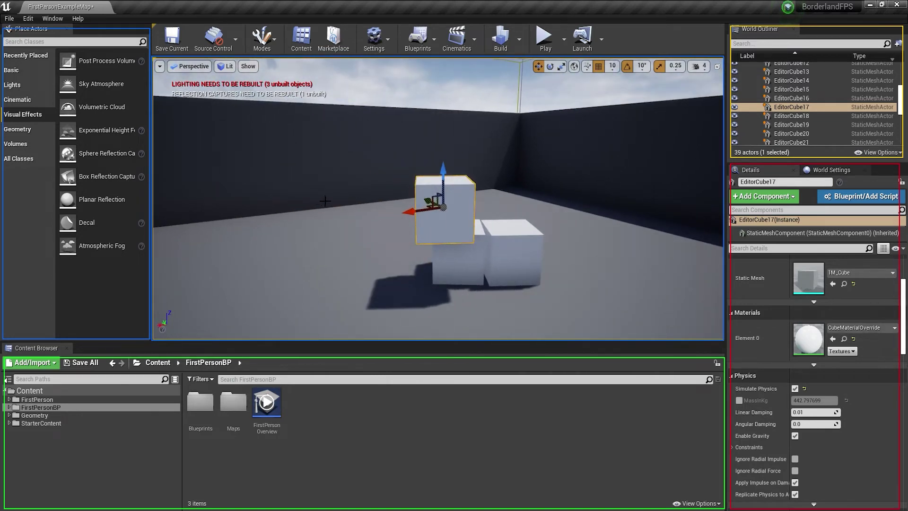
{"action": "right_click_drag", "start_coordinate": [331, 225], "coordinate": [227, 224]}
{"action": "right_click_drag", "start_coordinate": [462, 205], "coordinate": [516, 205]}
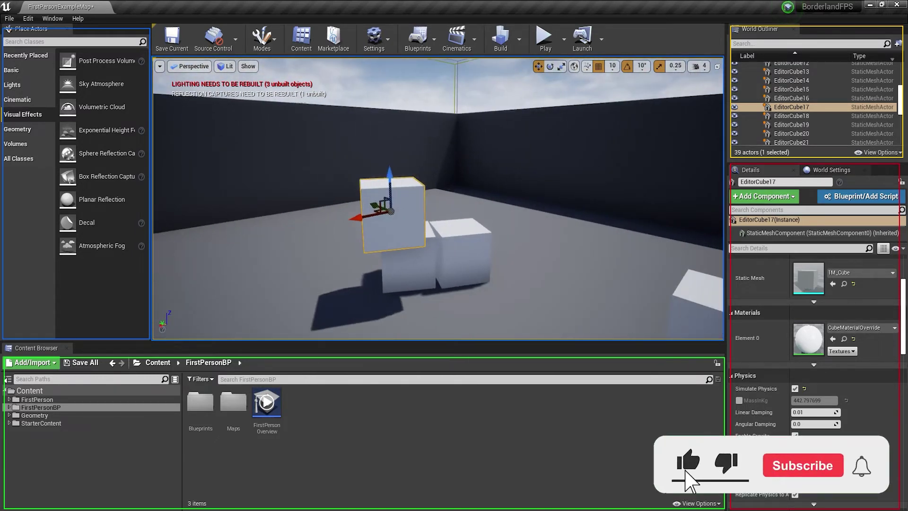
{"action": "middle_click_drag", "start_coordinate": [461, 205], "coordinate": [461, 163]}
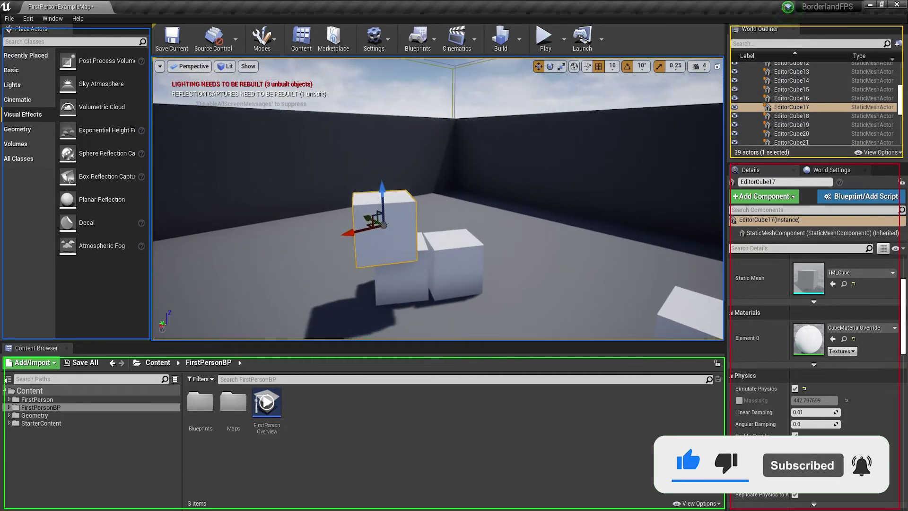
{"action": "middle_click_drag", "start_coordinate": [461, 163], "coordinate": [454, 208]}
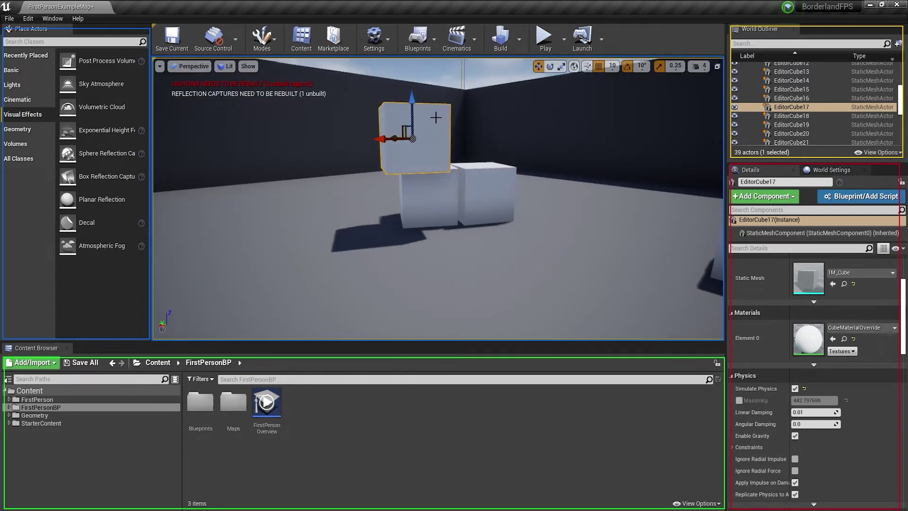
{"action": "scroll", "coordinate": [436, 118], "scroll_direction": "up", "scroll_amount": 6}
{"action": "scroll", "coordinate": [436, 117], "scroll_direction": "down", "scroll_amount": 6}
{"action": "scroll", "coordinate": [422, 116], "scroll_direction": "up", "scroll_amount": 2}
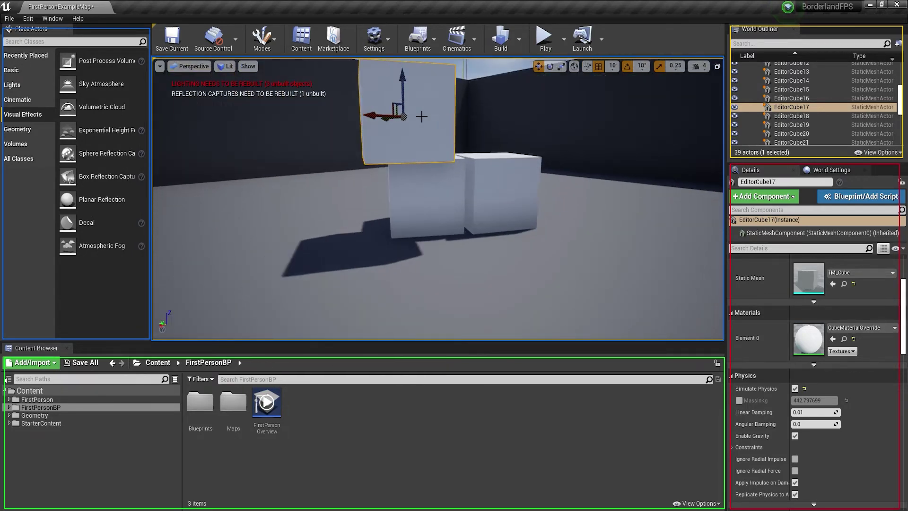
Examine the overhanging cube and its stack up close and from farther away, then pan across them.
{"action": "scroll", "coordinate": [420, 117], "scroll_direction": "down", "scroll_amount": 5}
{"action": "scroll", "coordinate": [409, 123], "scroll_direction": "up", "scroll_amount": 5}
{"action": "scroll", "coordinate": [406, 127], "scroll_direction": "down", "scroll_amount": 5}
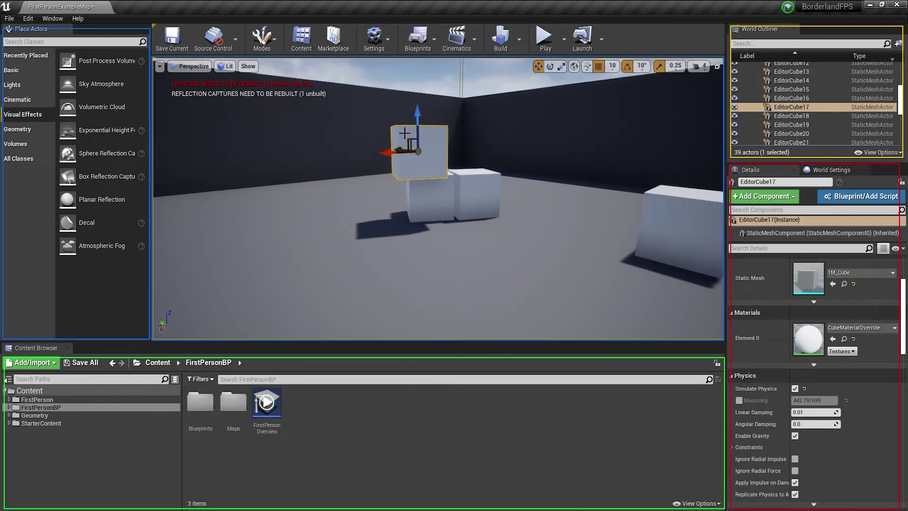
{"action": "scroll", "coordinate": [404, 134], "scroll_direction": "up", "scroll_amount": 5}
{"action": "scroll", "coordinate": [405, 134], "scroll_direction": "down", "scroll_amount": 5}
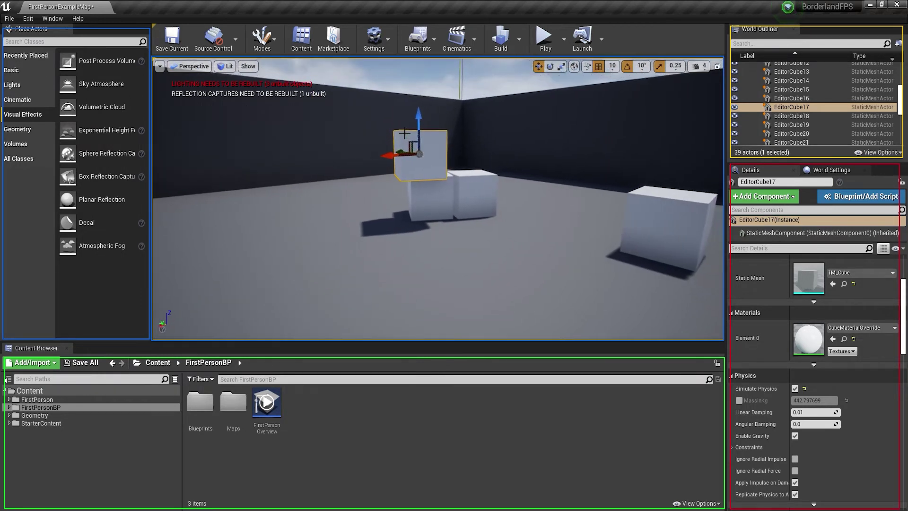
{"action": "scroll", "coordinate": [405, 135], "scroll_direction": "up", "scroll_amount": 3}
{"action": "middle_click_drag", "start_coordinate": [405, 134], "coordinate": [501, 134]}
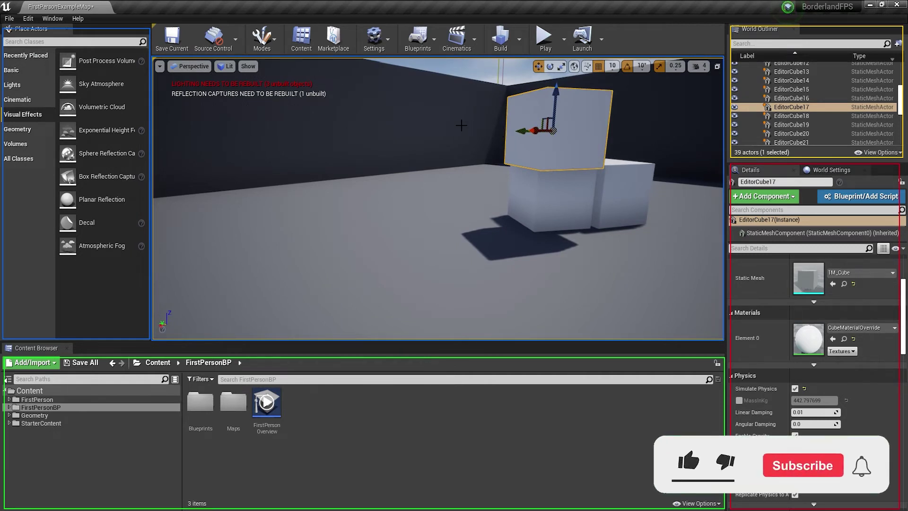
Fly the camera forward, backward and sideways to view the cube stack and the surrounding floor.
{"action": "key", "text": "s"}
{"action": "mouse_move", "coordinate": [397, 170]}
{"action": "right_mouse_down"}
{"action": "mouse_move", "coordinate": [423, 171]}
{"action": "mouse_move", "coordinate": [404, 170]}
{"action": "right_mouse_up"}
{"action": "key", "text": "w"}
{"action": "key", "text": "s"}
{"action": "key", "text": "d"}
{"action": "key", "text": "a"}
{"action": "key", "text": "w"}
{"action": "key", "text": "s"}
{"action": "right_click_drag", "start_coordinate": [518, 128], "coordinate": [519, 128]}
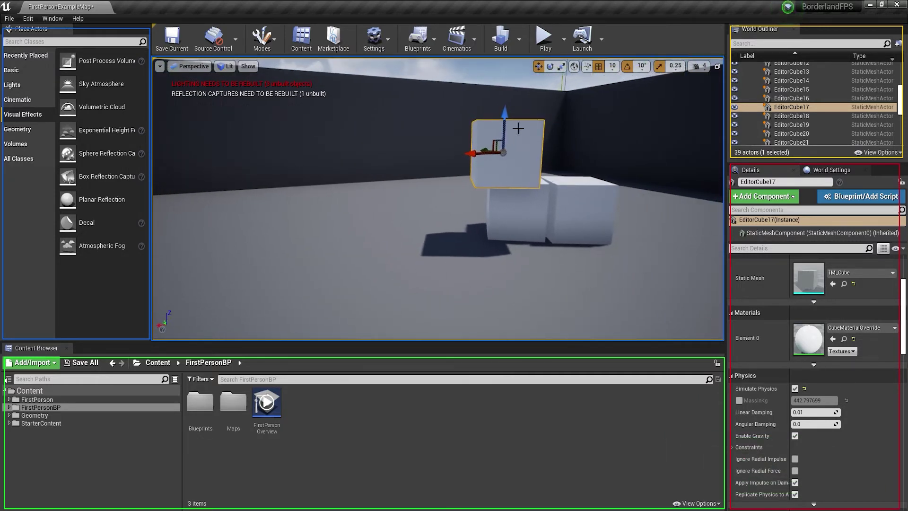
Move the overhanging cube along its X axis clear of the stack and snap it down to the floor.
{"action": "left_click_drag", "start_coordinate": [471, 154], "coordinate": [364, 170]}
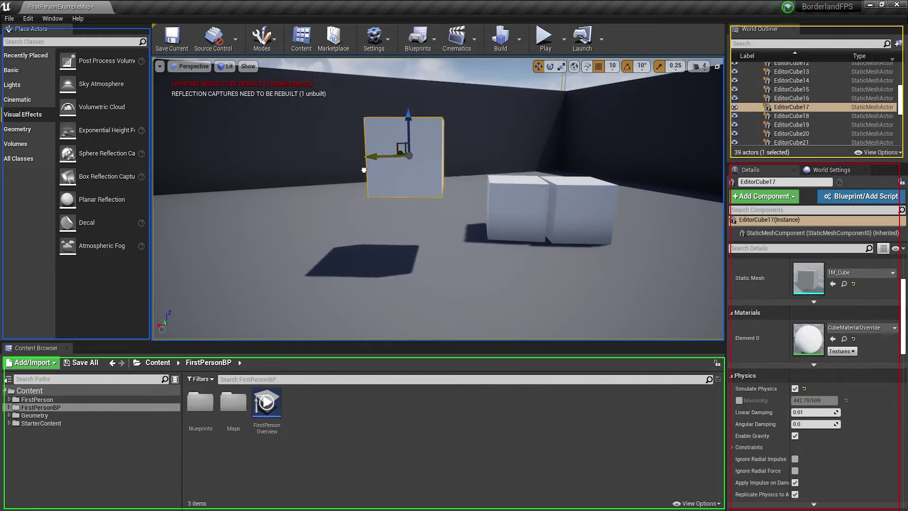
{"action": "mouse_move", "coordinate": [260, 220]}
{"action": "right_mouse_down"}
{"action": "mouse_move", "coordinate": [274, 233]}
{"action": "mouse_move", "coordinate": [260, 220]}
{"action": "right_mouse_up"}
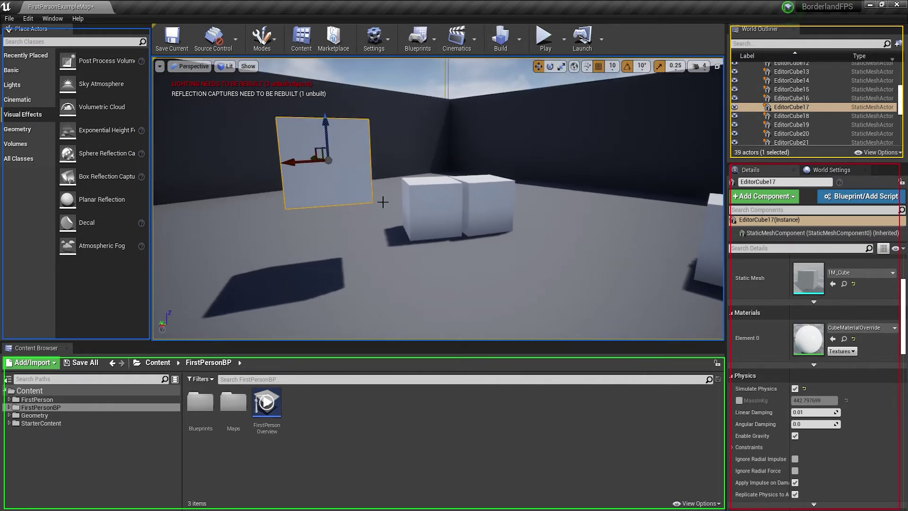
{"action": "mouse_move", "coordinate": [282, 262]}
{"action": "right_mouse_down"}
{"action": "mouse_move", "coordinate": [293, 269]}
{"action": "mouse_move", "coordinate": [282, 262]}
{"action": "right_mouse_up"}
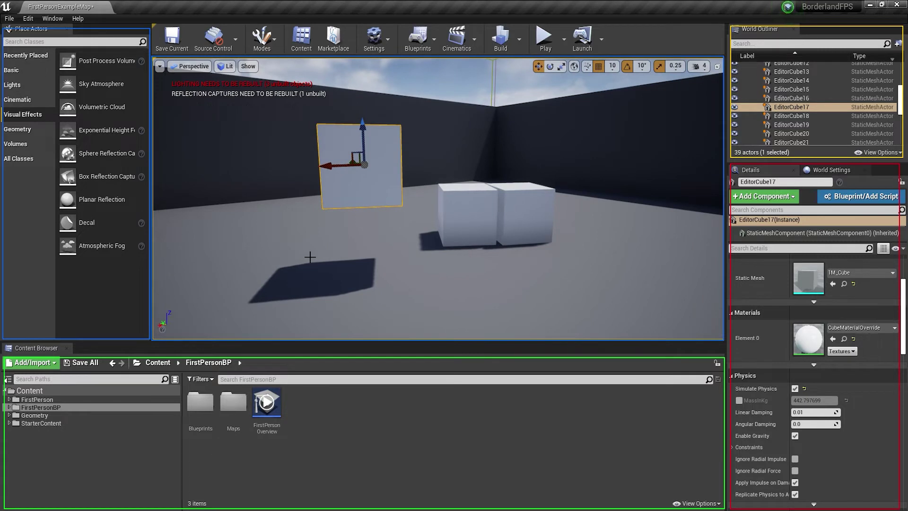
{"action": "key", "text": "End"}
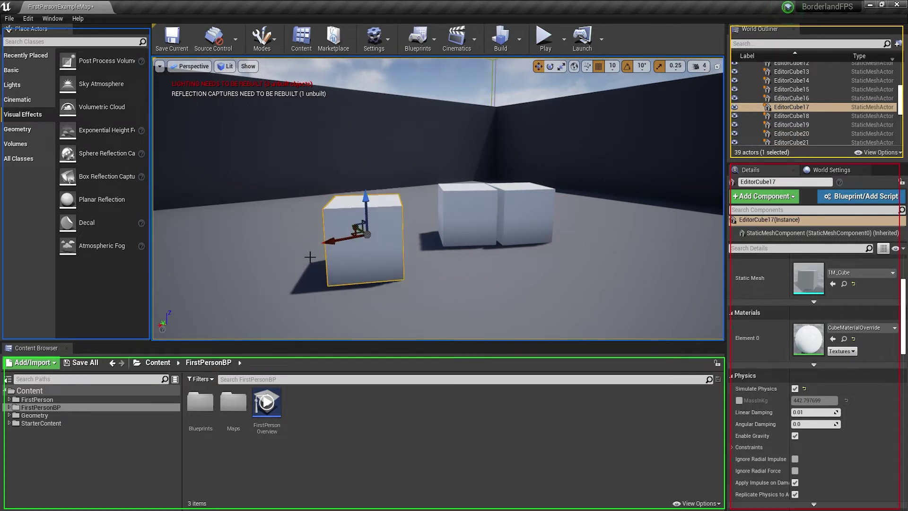
Examine the cube on the floor and the two cubes behind it from both sides.
{"action": "mouse_move", "coordinate": [291, 242]}
{"action": "right_mouse_down"}
{"action": "mouse_move", "coordinate": [309, 242]}
{"action": "mouse_move", "coordinate": [303, 248]}
{"action": "right_mouse_up"}
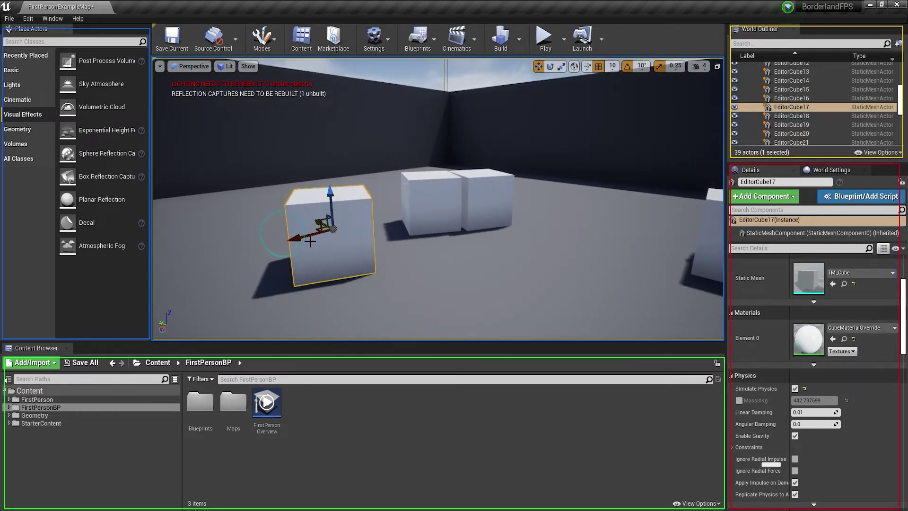
{"action": "key", "text": "Left"}
{"action": "key", "text": "Right"}
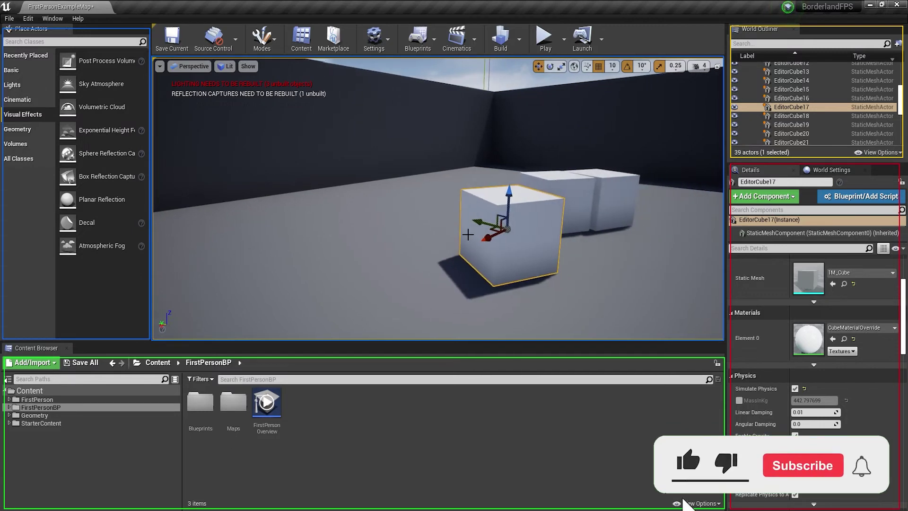
{"action": "right_click_drag", "start_coordinate": [472, 215], "coordinate": [499, 213]}
{"action": "key", "text": "d"}
{"action": "right_click_drag", "start_coordinate": [513, 244], "coordinate": [474, 244]}
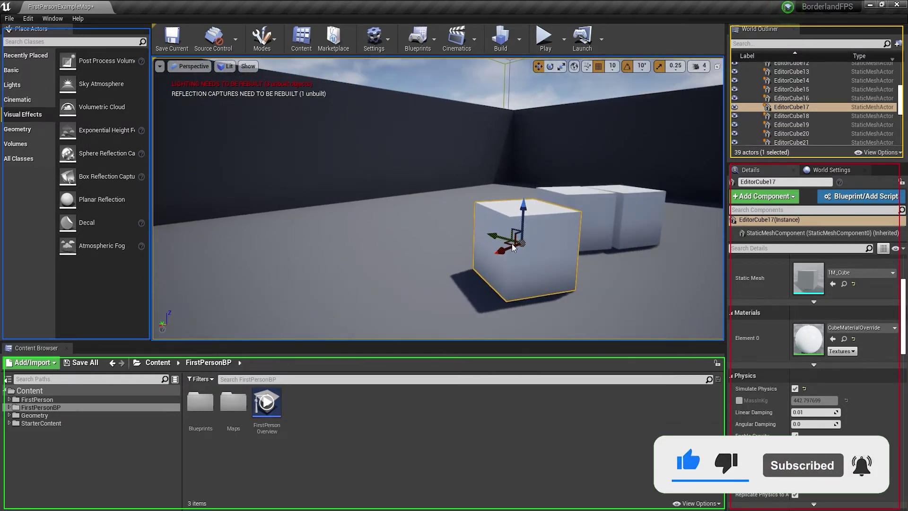
{"action": "key", "text": "Right"}
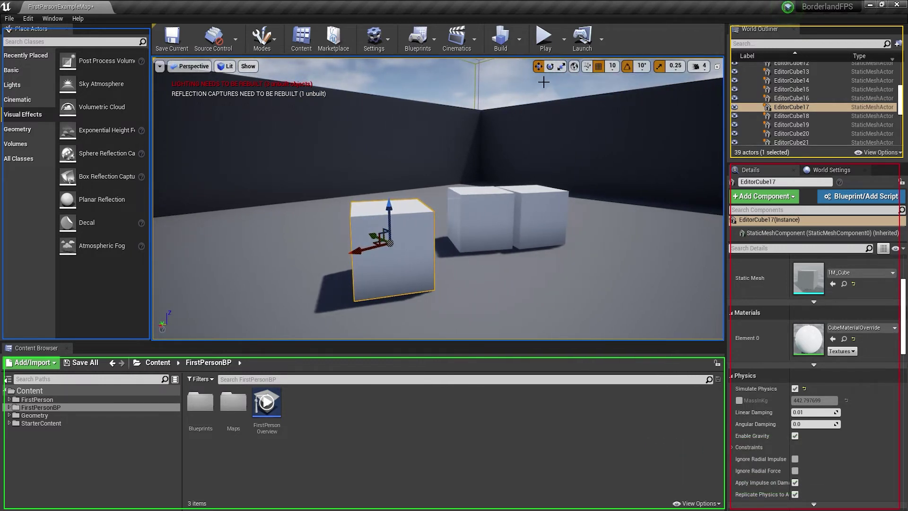
Rotate the cube on the floor about two axes so it stands tilted.
{"action": "left_click", "coordinate": [551, 66]}
{"action": "left_click_drag", "start_coordinate": [411, 210], "coordinate": [430, 251]}
{"action": "left_click_drag", "start_coordinate": [372, 199], "coordinate": [393, 239]}
Enlarge the tilted cube with the Scale tool and save the current level.
{"action": "left_click", "coordinate": [563, 66]}
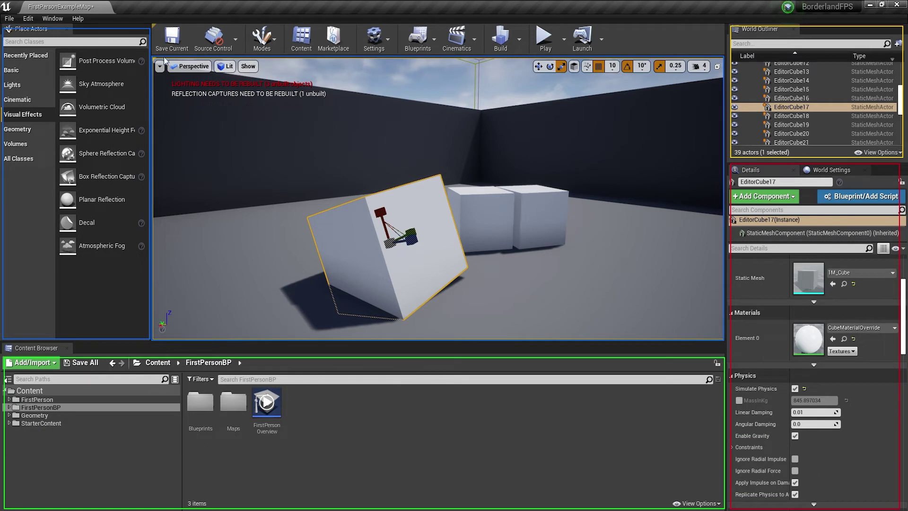
{"action": "left_click", "coordinate": [168, 39]}
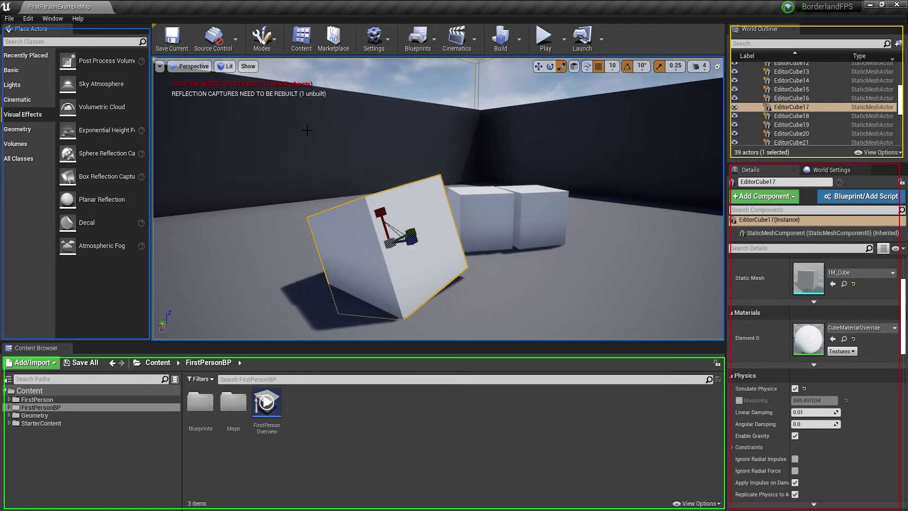
Switch to Landscape editing mode and examine the green landscape preview grid around the whole walled room.
{"action": "right_click_drag", "start_coordinate": [426, 199], "coordinate": [433, 232]}
{"action": "right_click_drag", "start_coordinate": [371, 153], "coordinate": [378, 173]}
{"action": "left_click", "coordinate": [262, 40]}
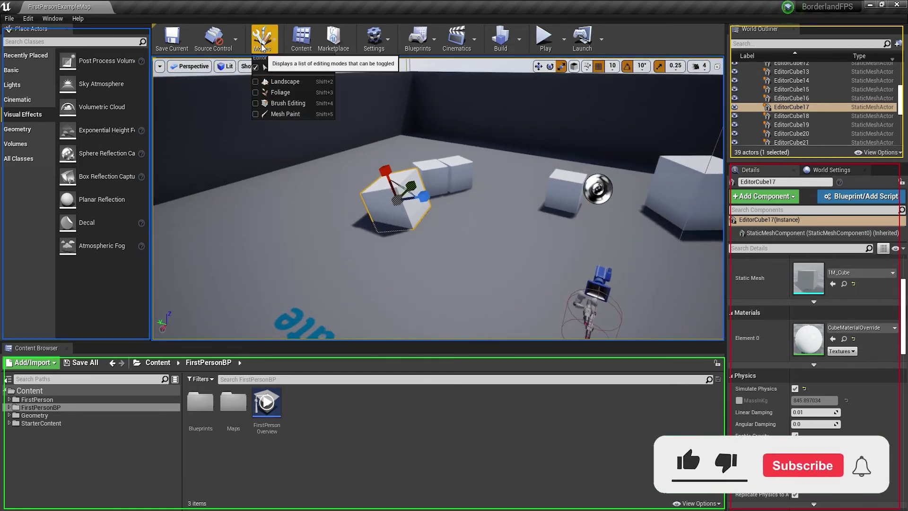
{"action": "left_click", "coordinate": [275, 83]}
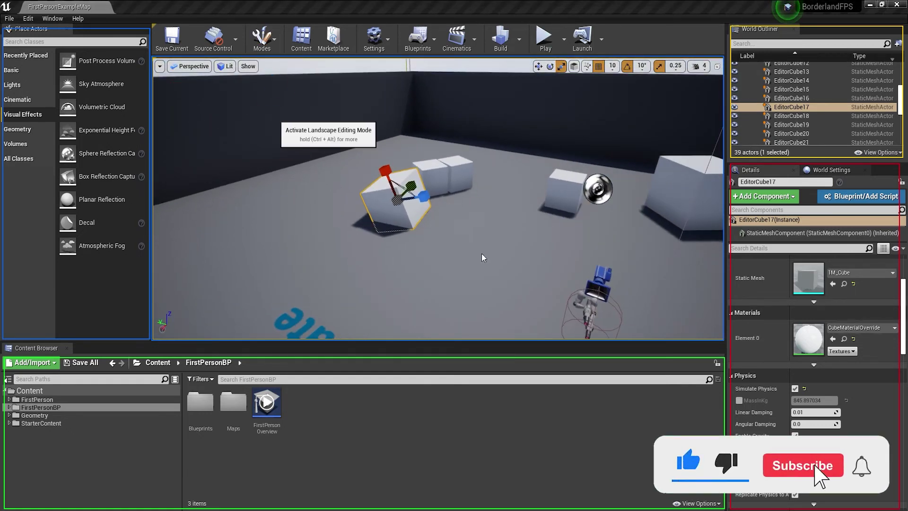
{"action": "scroll", "coordinate": [386, 237], "scroll_direction": "down", "scroll_amount": 8}
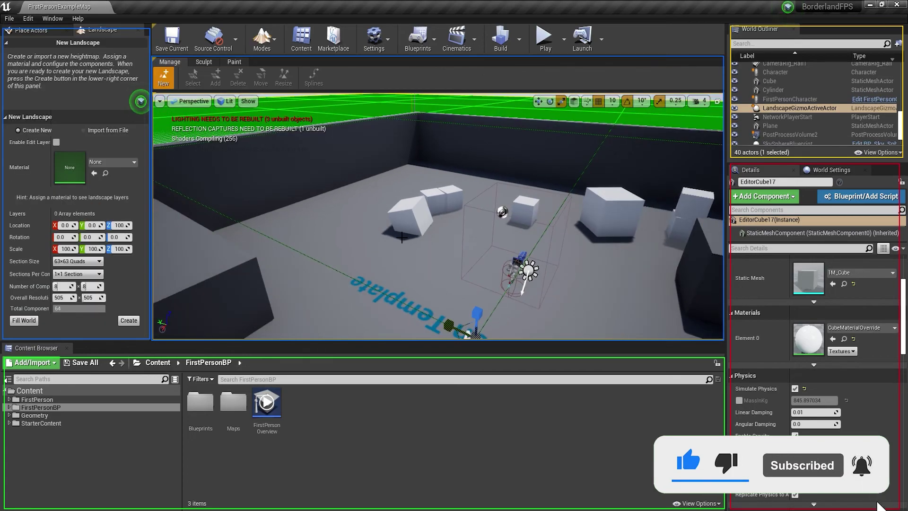
{"action": "scroll", "coordinate": [384, 239], "scroll_direction": "down", "scroll_amount": 8}
{"action": "left_click_drag", "start_coordinate": [379, 251], "coordinate": [362, 242], "text": "alt"}
{"action": "scroll", "coordinate": [362, 240], "scroll_direction": "down", "scroll_amount": 8}
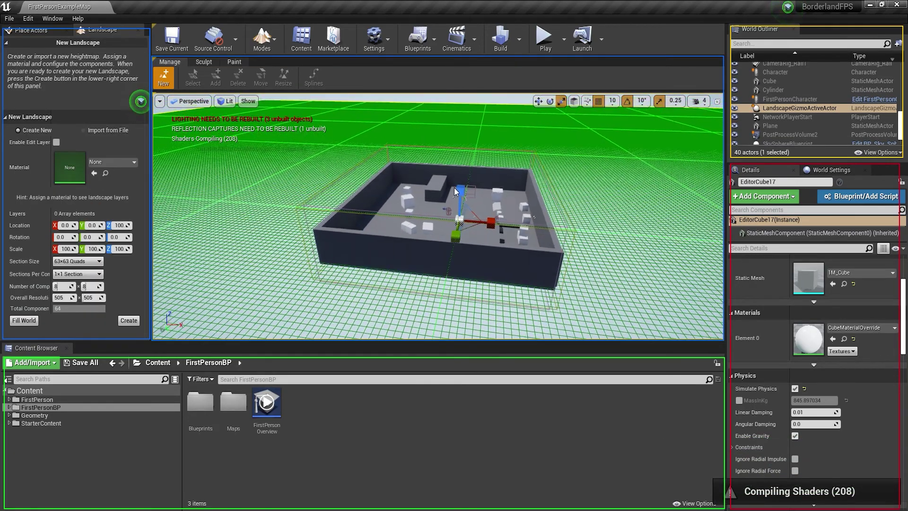
{"action": "scroll", "coordinate": [454, 190], "scroll_direction": "down", "scroll_amount": 6}
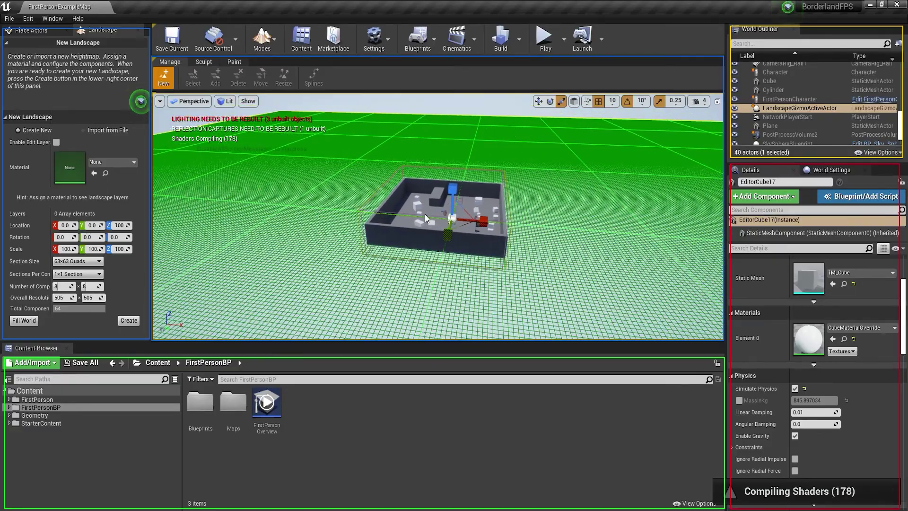
{"action": "left_click_drag", "start_coordinate": [426, 215], "coordinate": [397, 223], "text": "alt"}
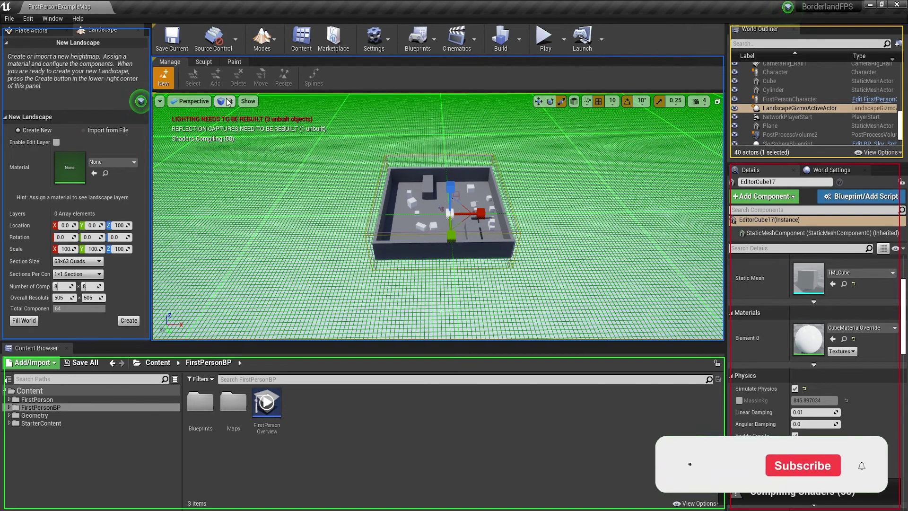
Turn on Game View to hide the editor gizmos and icons in the viewport.
{"action": "key", "text": "g"}
{"action": "right_click_drag", "start_coordinate": [334, 135], "coordinate": [344, 134]}
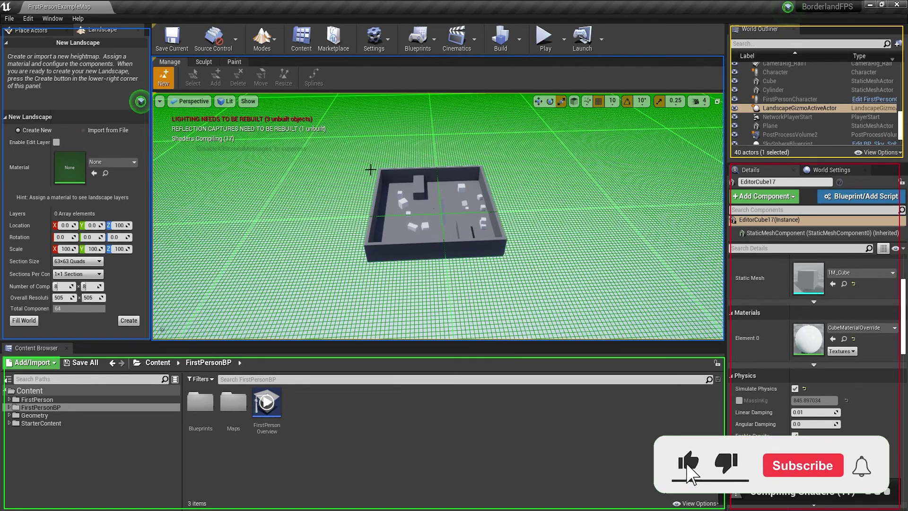
{"action": "scroll", "coordinate": [422, 226], "scroll_direction": "up", "scroll_amount": 4}
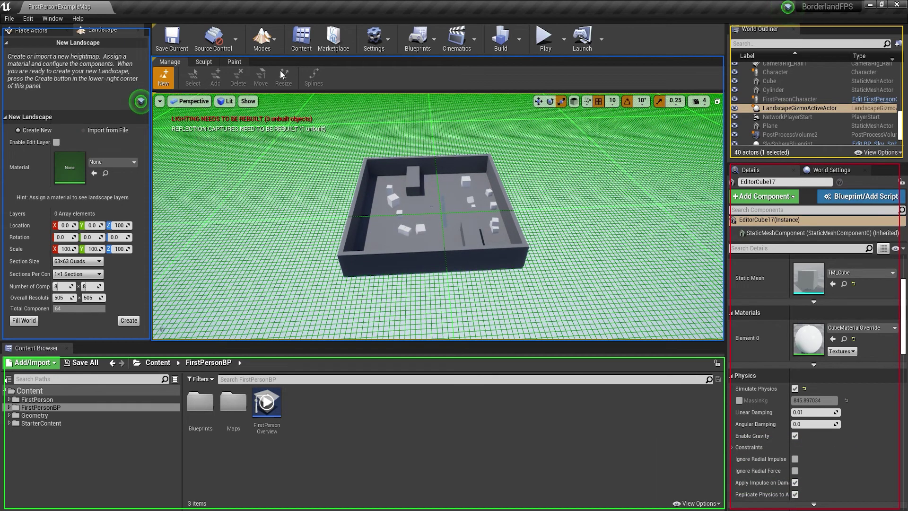
Display the Foliage editing mode and its paint tools, and return to Select mode.
{"action": "left_click", "coordinate": [262, 37]}
{"action": "left_click", "coordinate": [274, 91]}
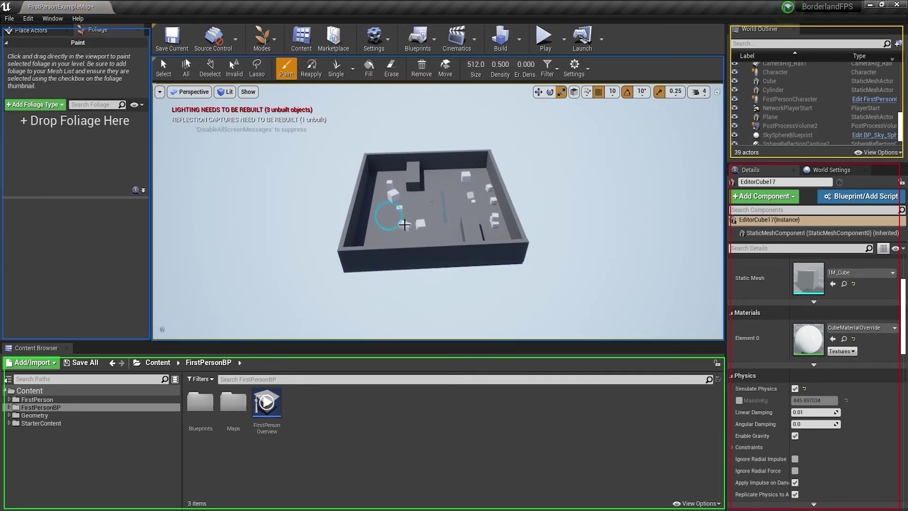
{"action": "left_click", "coordinate": [264, 42]}
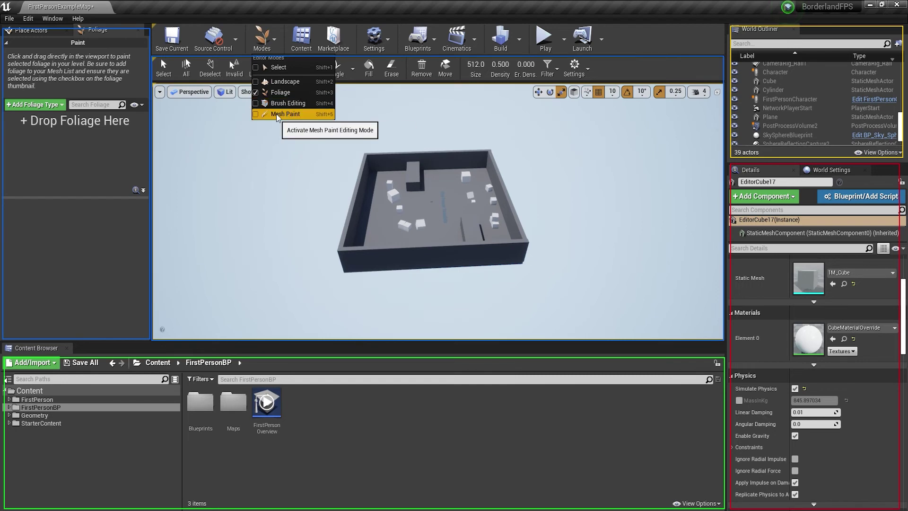
{"action": "left_click", "coordinate": [268, 66]}
Focus the view on the tilted cube and inspect it from several angles and distances.
{"action": "left_click", "coordinate": [414, 210]}
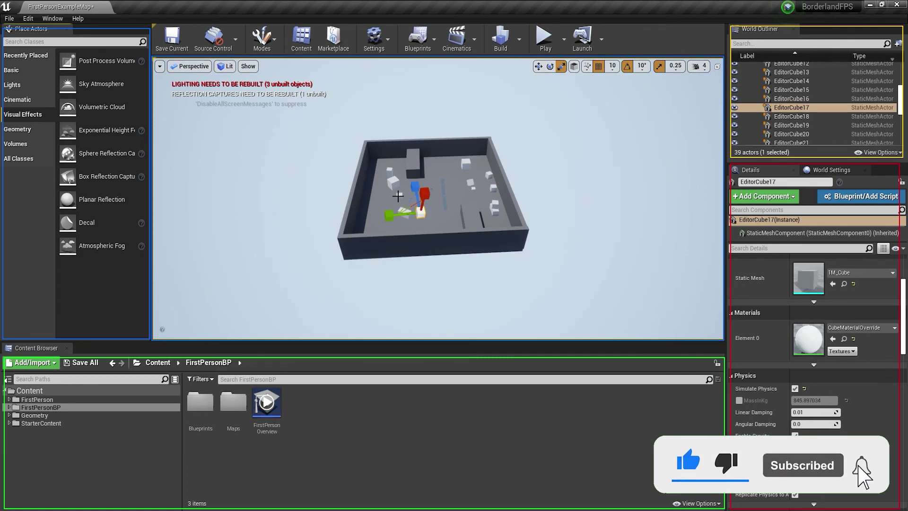
{"action": "key", "text": "f"}
{"action": "left_click_drag", "start_coordinate": [509, 250], "coordinate": [449, 208], "text": "alt"}
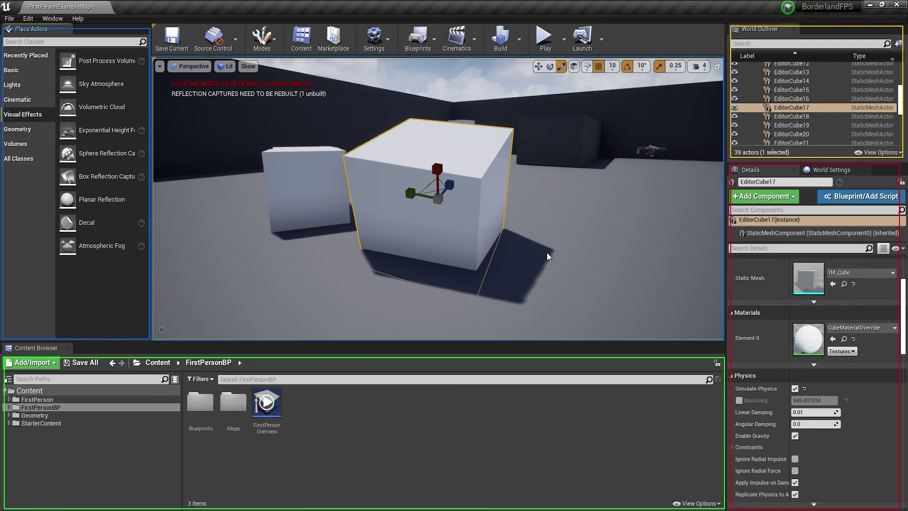
{"action": "scroll", "coordinate": [605, 253], "scroll_direction": "down", "scroll_amount": 5}
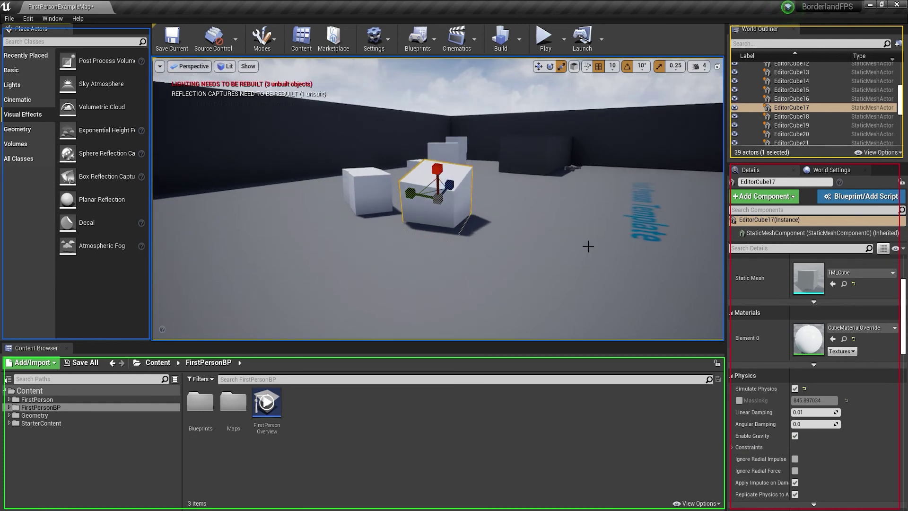
{"action": "left_click_drag", "start_coordinate": [588, 247], "coordinate": [438, 265], "text": "alt"}
{"action": "scroll", "coordinate": [624, 245], "scroll_direction": "down", "scroll_amount": 5}
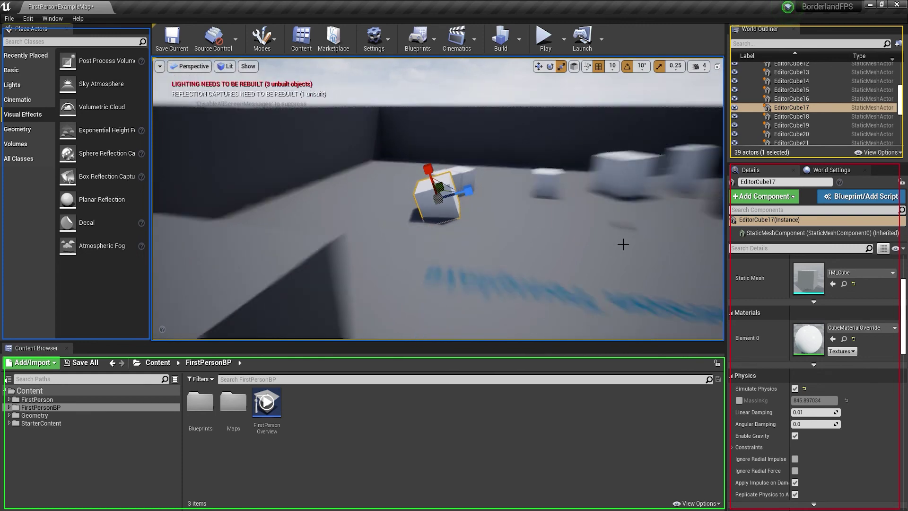
{"action": "scroll", "coordinate": [624, 245], "scroll_direction": "down", "scroll_amount": 1}
{"action": "mouse_move", "coordinate": [492, 198]}
{"action": "left_mouse_down", "text": "alt"}
{"action": "mouse_move", "coordinate": [483, 161]}
{"action": "mouse_move", "coordinate": [511, 213]}
{"action": "mouse_move", "coordinate": [483, 241]}
{"action": "mouse_move", "coordinate": [501, 220]}
{"action": "mouse_move", "coordinate": [469, 216]}
{"action": "mouse_move", "coordinate": [445, 196]}
{"action": "mouse_move", "coordinate": [496, 203]}
{"action": "left_mouse_up", "text": "alt"}
{"action": "scroll", "coordinate": [496, 202], "scroll_direction": "up", "scroll_amount": 5}
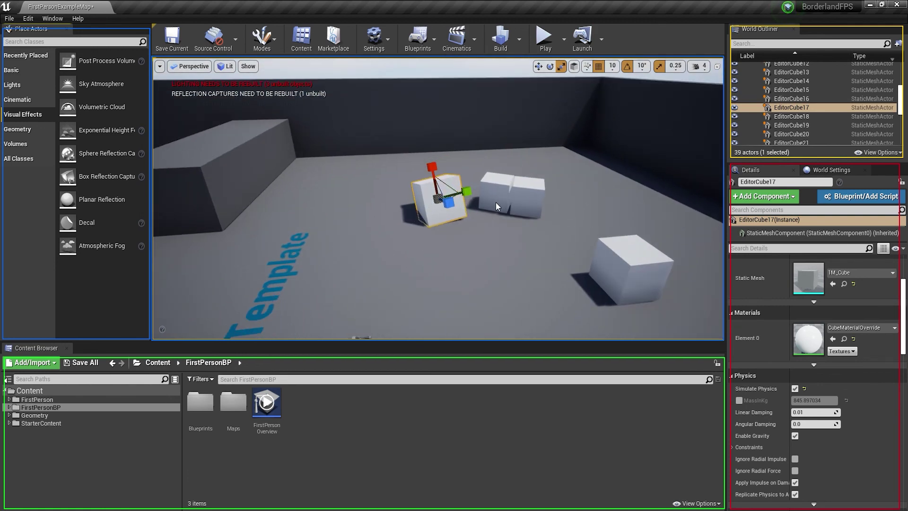
Enlarge the tilted cube further with the Scale tool and view it from above.
{"action": "left_click_drag", "start_coordinate": [418, 203], "coordinate": [504, 225], "text": "alt"}
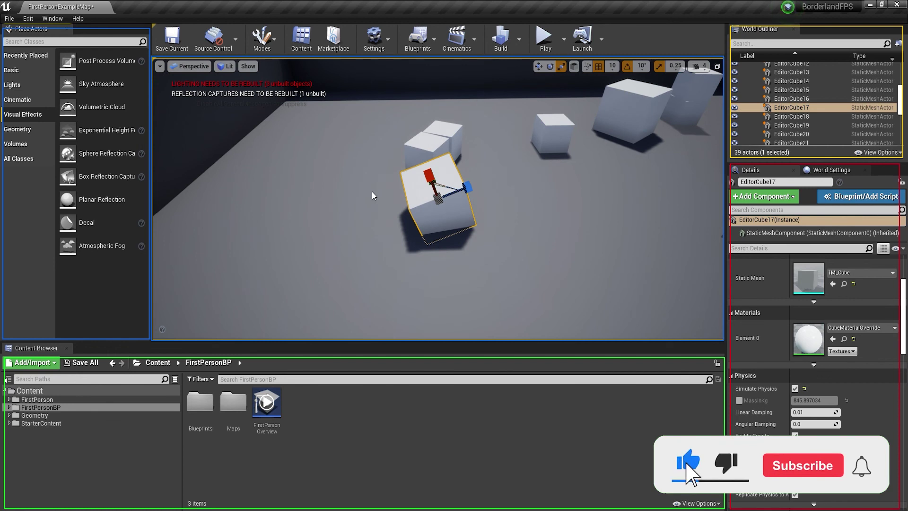
{"action": "left_click_drag", "start_coordinate": [496, 228], "coordinate": [424, 147], "text": "alt"}
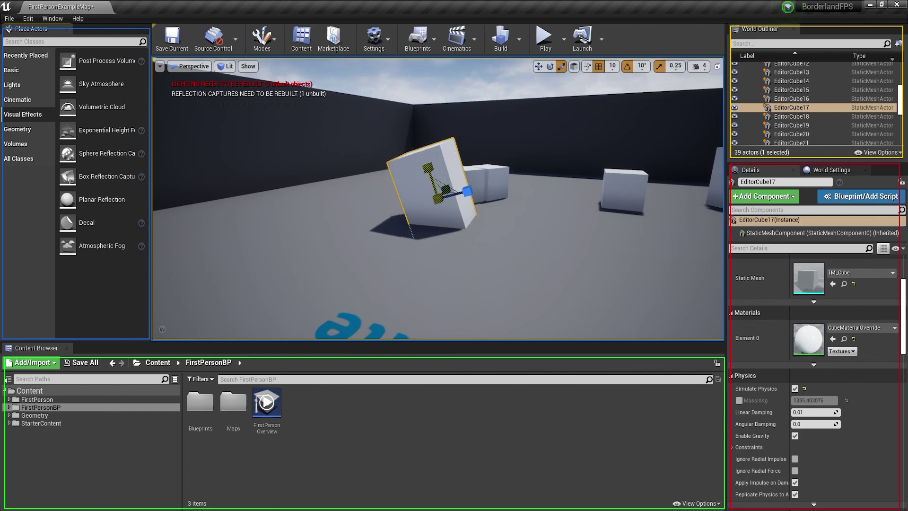
{"action": "left_click_drag", "start_coordinate": [496, 209], "coordinate": [580, 248], "text": "alt"}
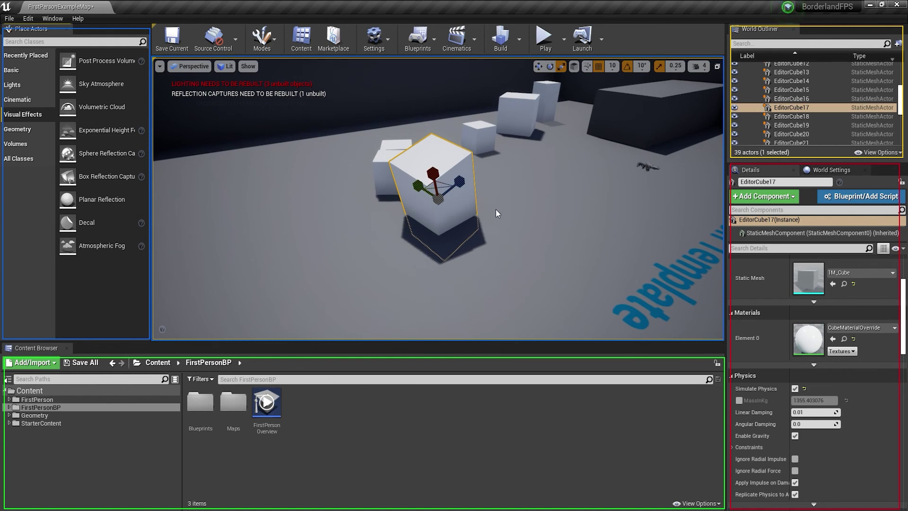